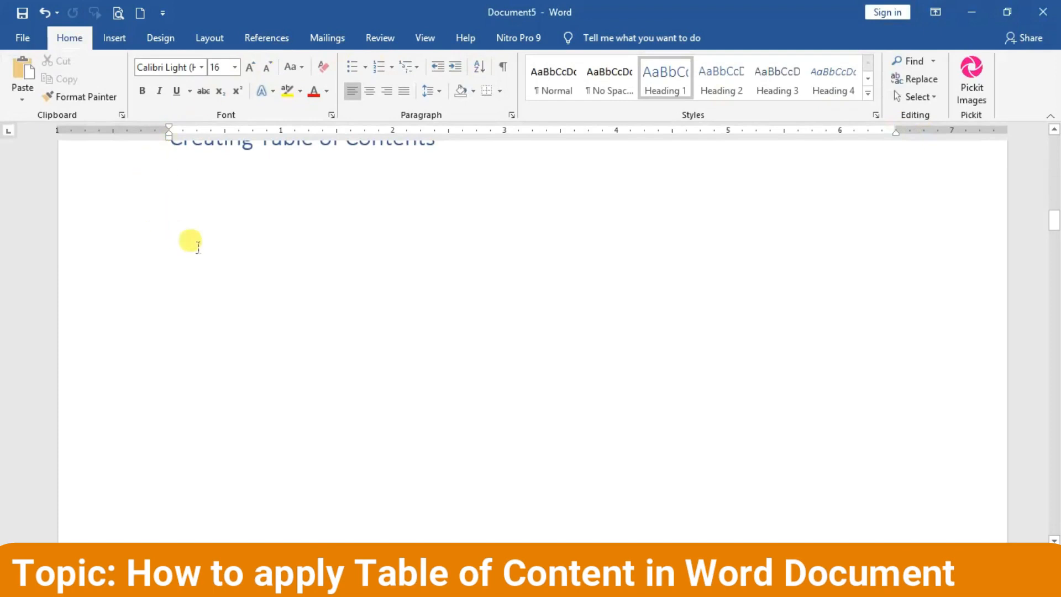
Review the headings on pages 2 to 6 and check the heading style applied to each one
{"action": "scroll", "coordinate": [221, 243], "scroll_direction": "up", "scroll_amount": 1}
{"action": "scroll", "coordinate": [221, 244], "scroll_direction": "up", "scroll_amount": 6}
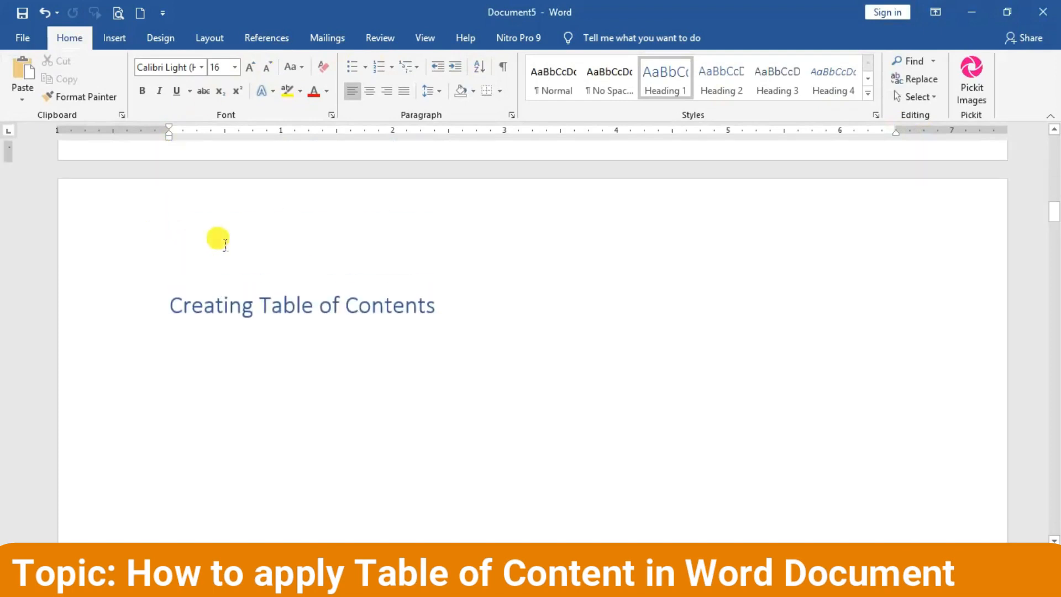
{"action": "scroll", "coordinate": [230, 246], "scroll_direction": "up", "scroll_amount": 10}
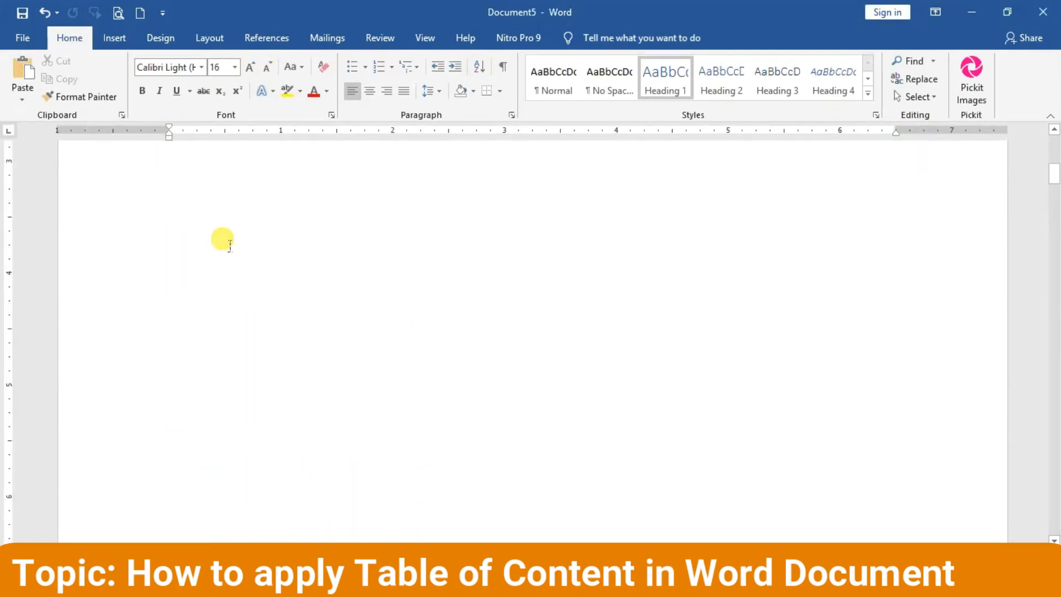
{"action": "scroll", "coordinate": [230, 242], "scroll_direction": "up", "scroll_amount": 2}
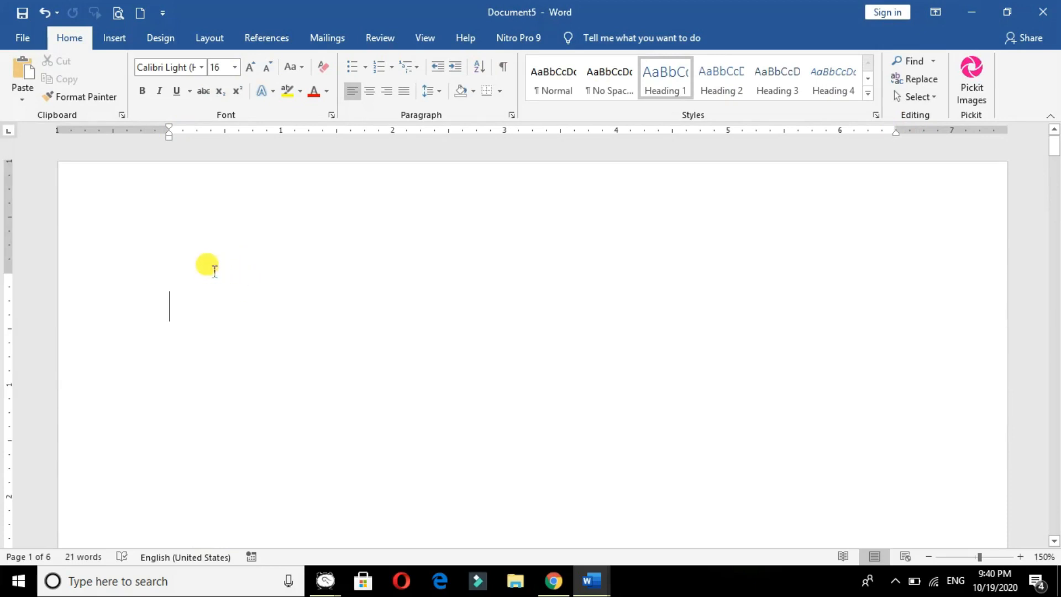
{"action": "scroll", "coordinate": [223, 273], "scroll_direction": "down", "scroll_amount": 1}
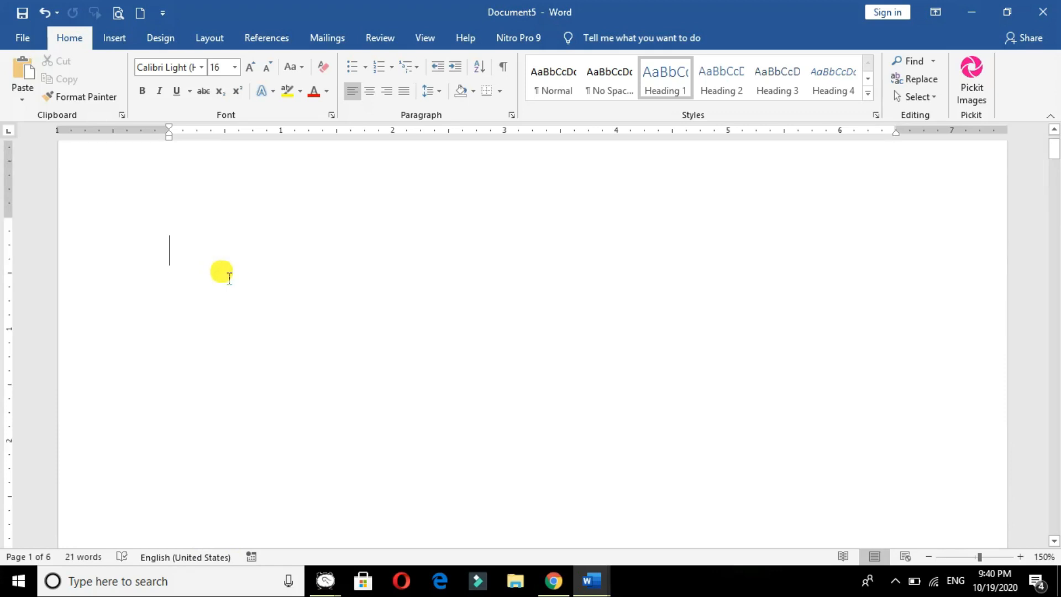
{"action": "scroll", "coordinate": [229, 278], "scroll_direction": "down", "scroll_amount": 10}
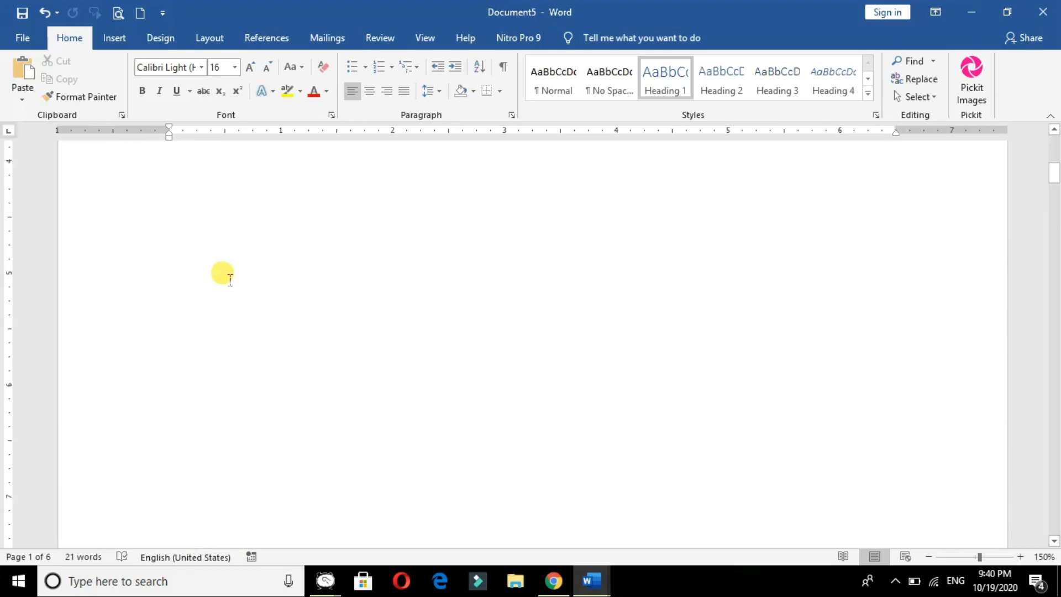
{"action": "scroll", "coordinate": [227, 279], "scroll_direction": "down", "scroll_amount": 9}
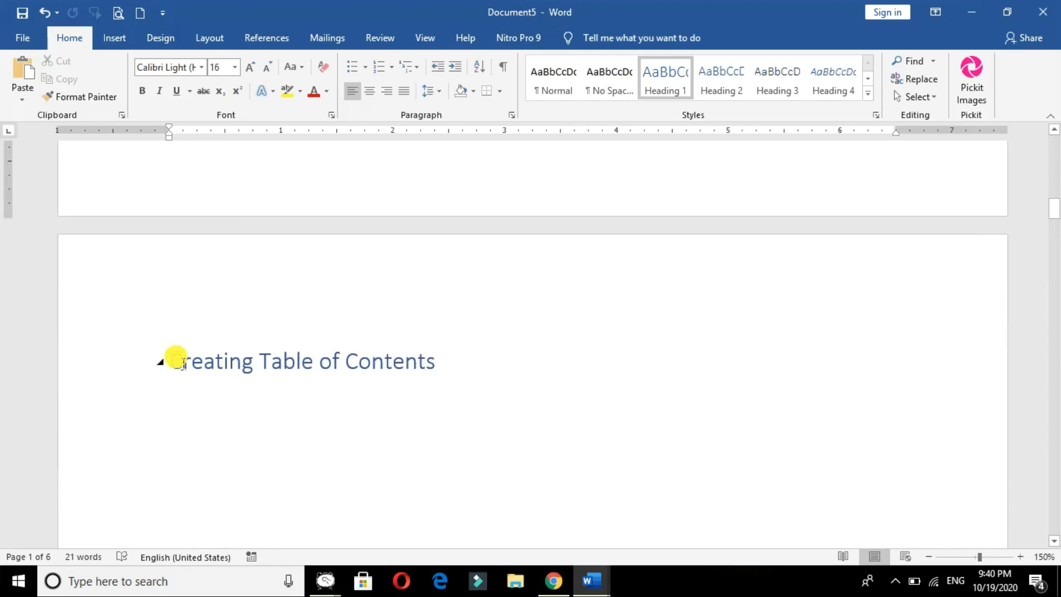
{"action": "left_click", "coordinate": [175, 359]}
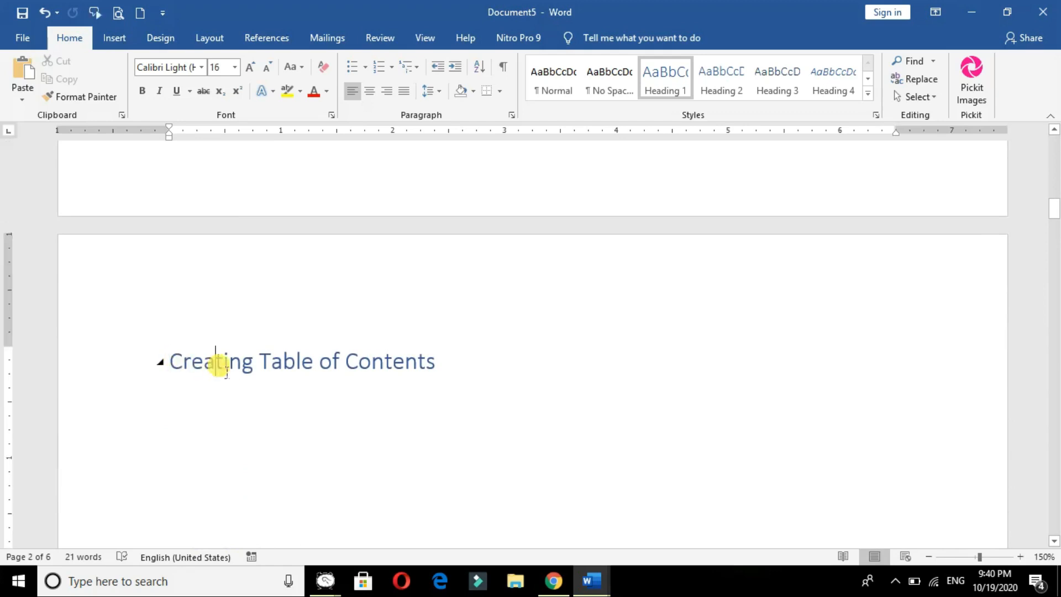
{"action": "scroll", "coordinate": [217, 365], "scroll_direction": "down", "scroll_amount": 9}
{"action": "scroll", "coordinate": [269, 352], "scroll_direction": "down", "scroll_amount": 5}
{"action": "left_click", "coordinate": [247, 372]}
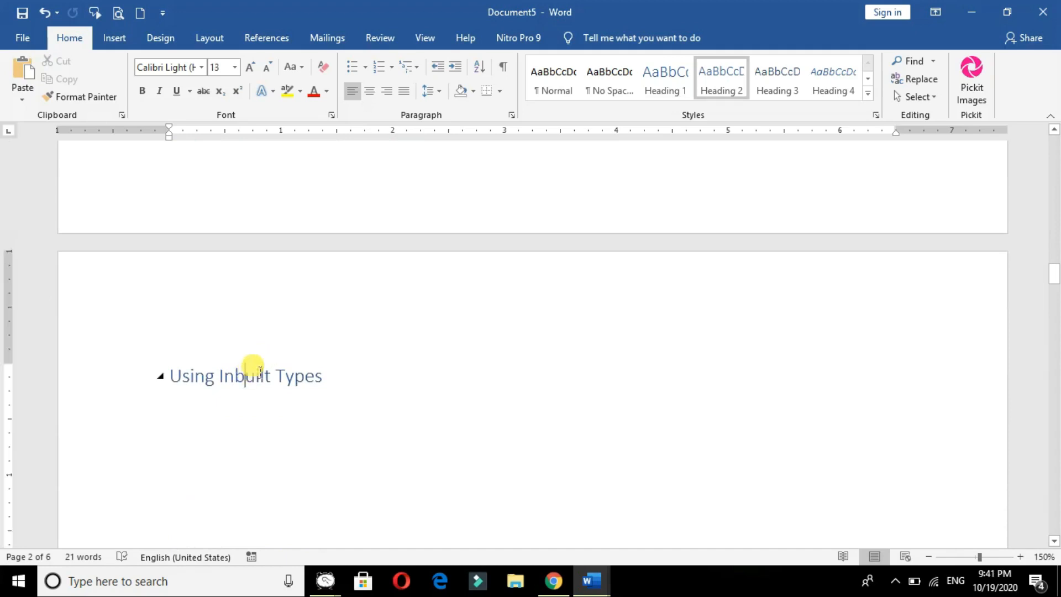
{"action": "scroll", "coordinate": [251, 367], "scroll_direction": "down", "scroll_amount": 10}
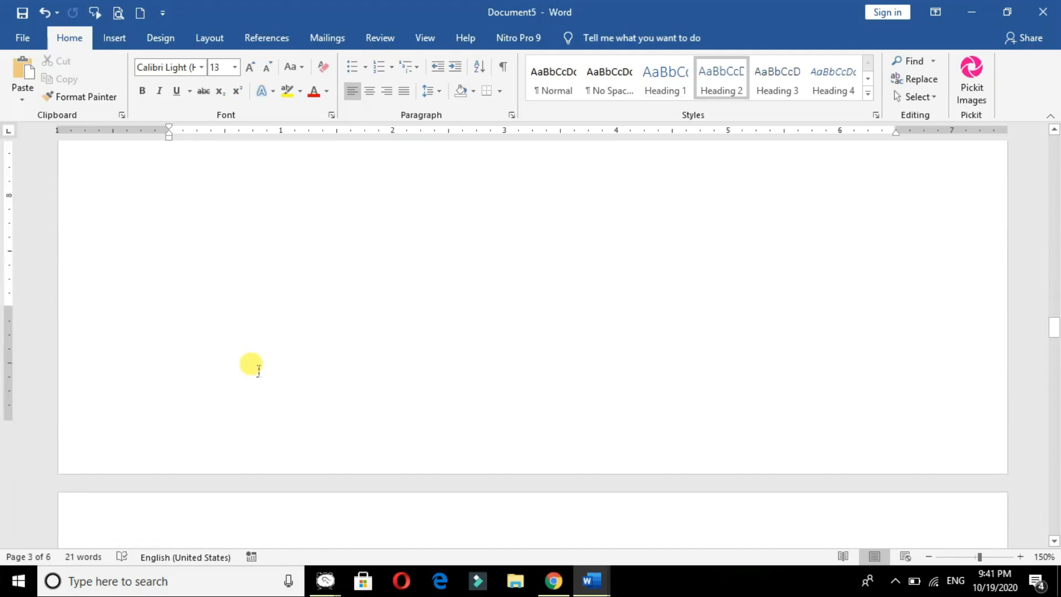
{"action": "scroll", "coordinate": [252, 364], "scroll_direction": "down", "scroll_amount": 5}
{"action": "left_click", "coordinate": [274, 337]}
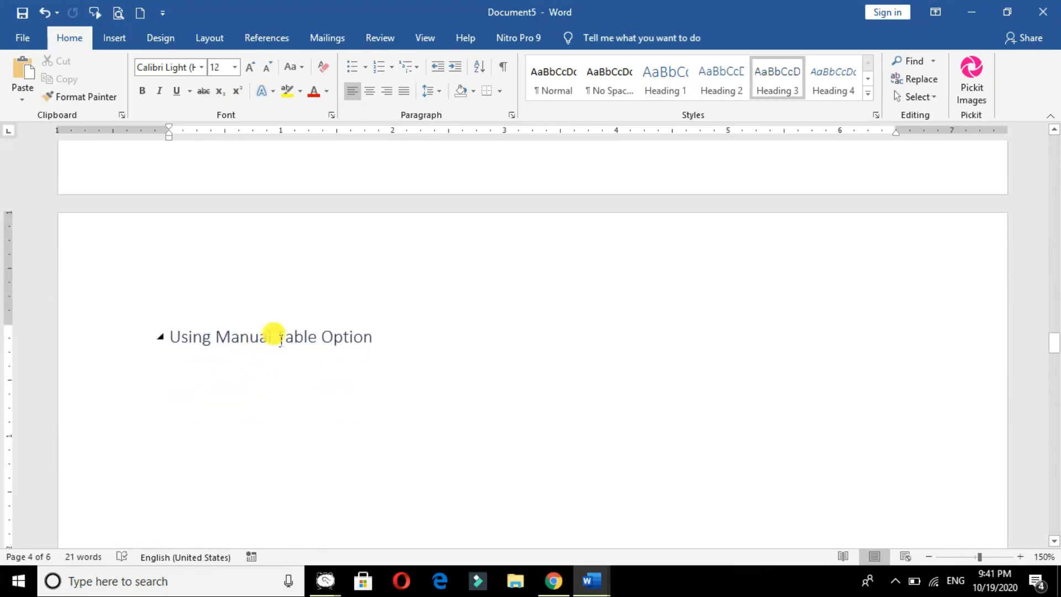
{"action": "scroll", "coordinate": [275, 339], "scroll_direction": "down", "scroll_amount": 10}
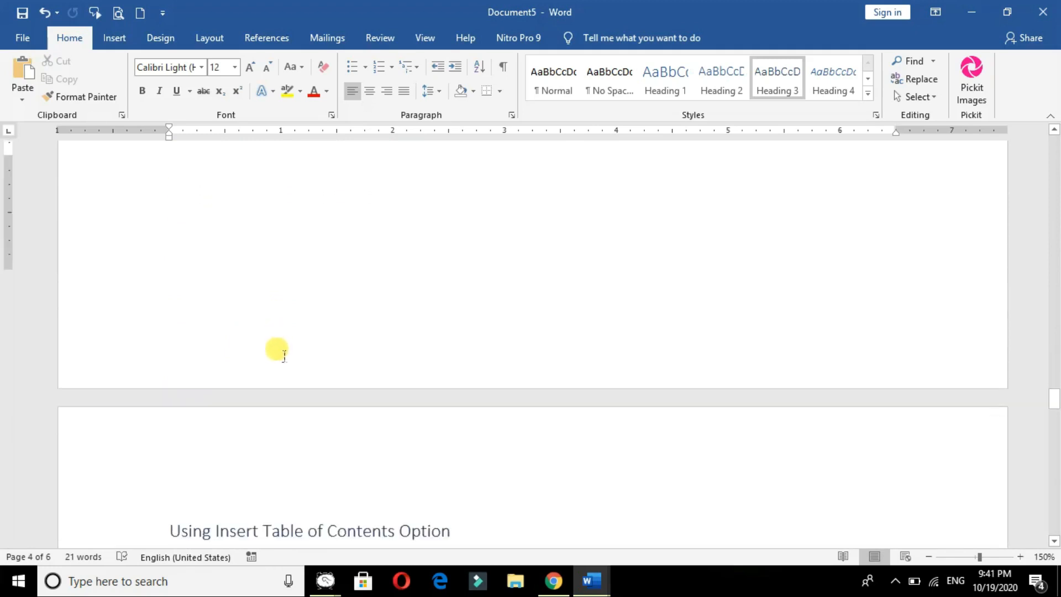
{"action": "scroll", "coordinate": [277, 348], "scroll_direction": "down", "scroll_amount": 3}
{"action": "left_click", "coordinate": [240, 409]}
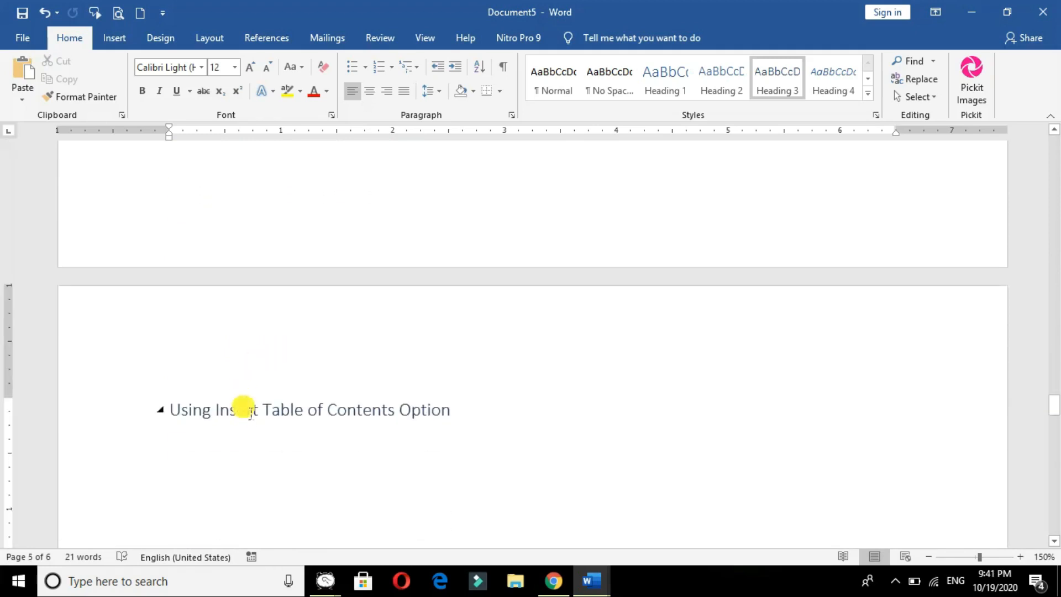
{"action": "scroll", "coordinate": [238, 414], "scroll_direction": "down", "scroll_amount": 12}
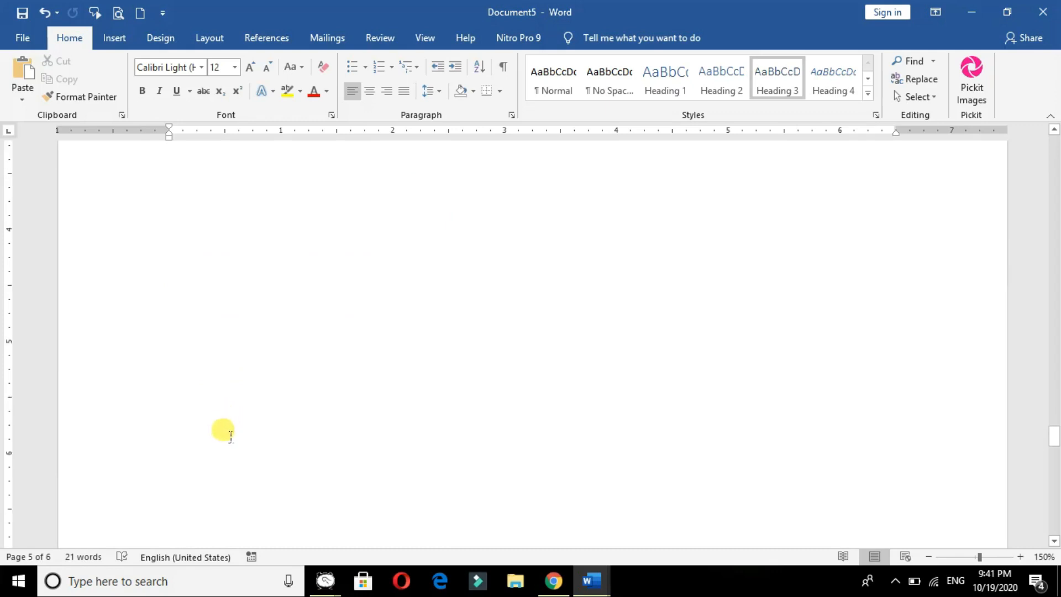
{"action": "scroll", "coordinate": [213, 403], "scroll_direction": "down", "scroll_amount": 3}
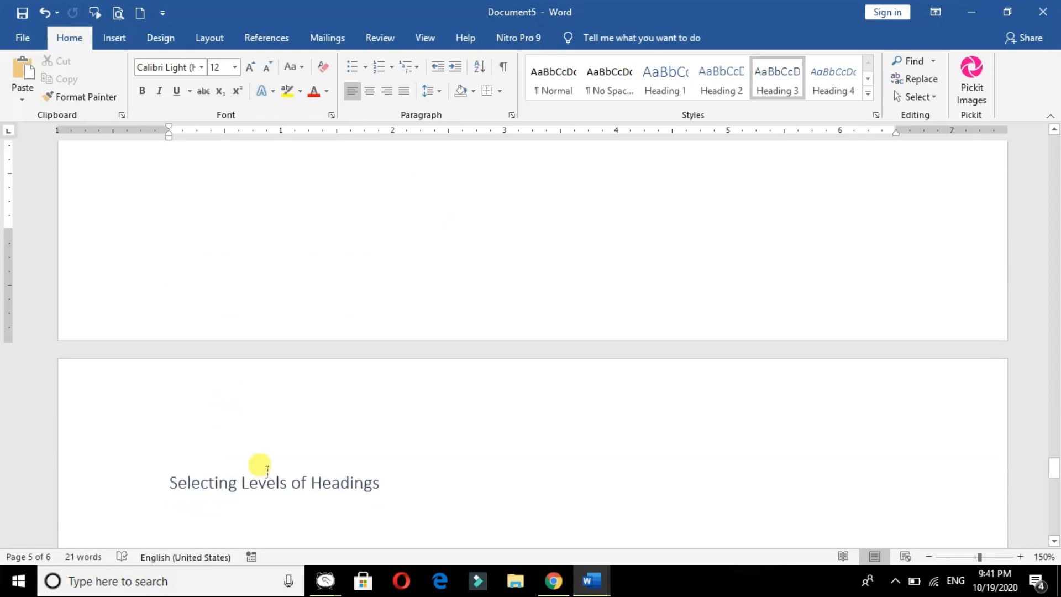
{"action": "left_click", "coordinate": [264, 487]}
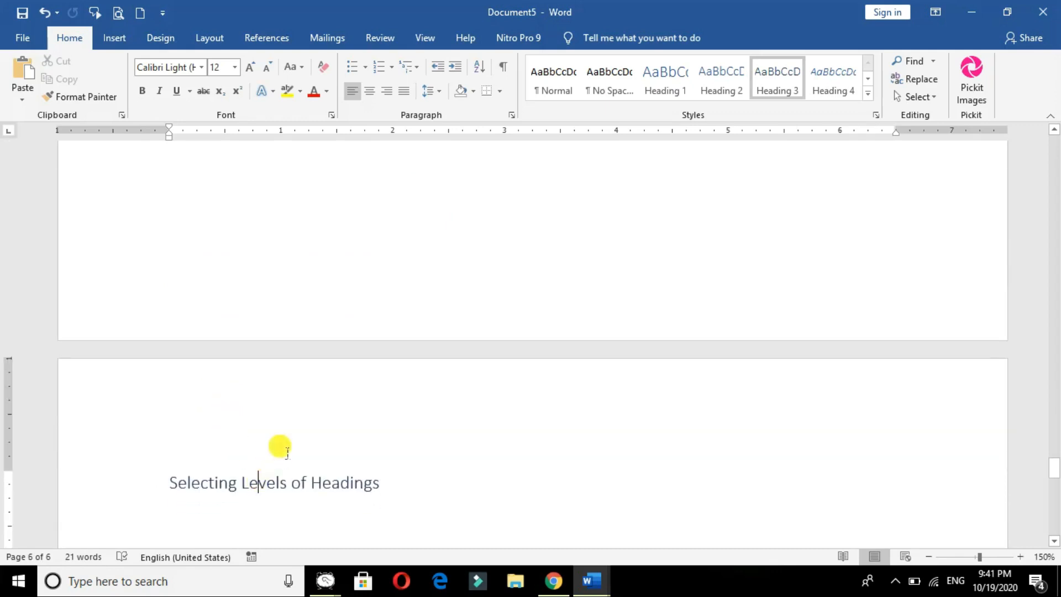
{"action": "scroll", "coordinate": [280, 445], "scroll_direction": "up", "scroll_amount": 3}
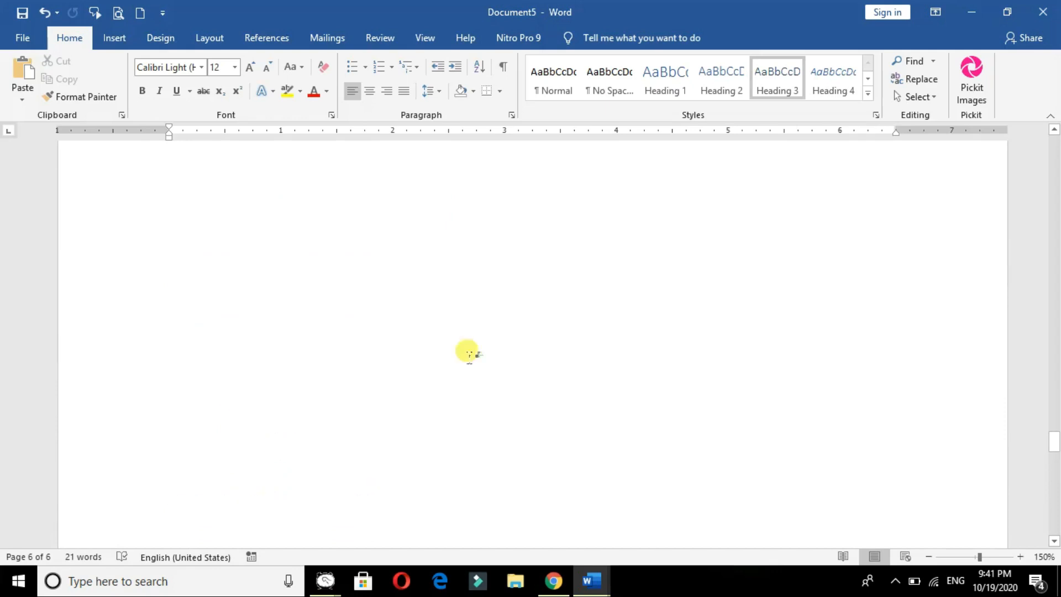
Insert the built-in Automatic Table 1 table of contents at the start of the blank first page
{"action": "left_click_drag", "start_coordinate": [1055, 447], "coordinate": [1053, 145]}
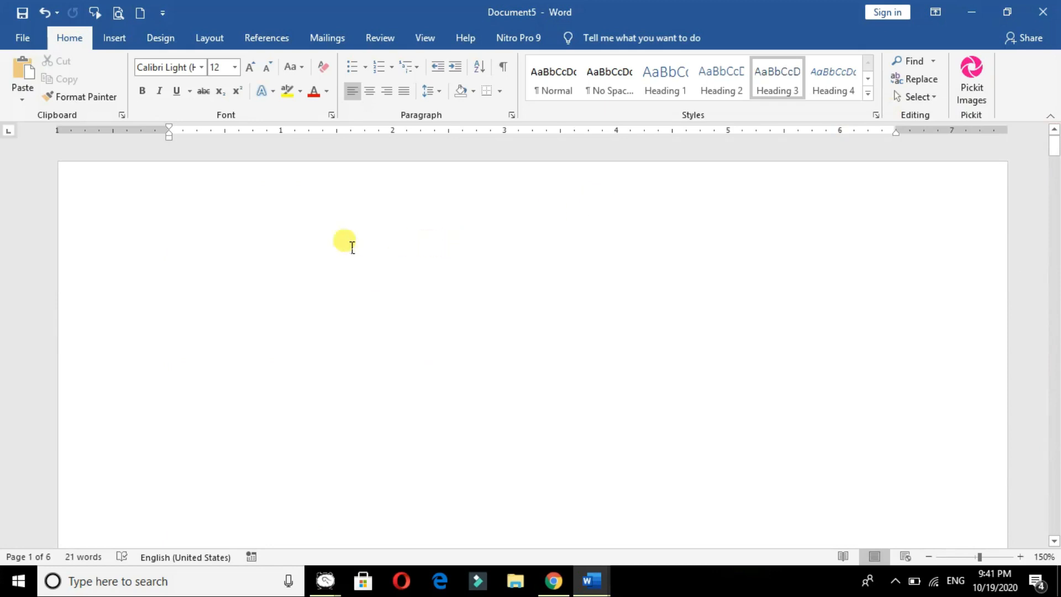
{"action": "left_click", "coordinate": [250, 255]}
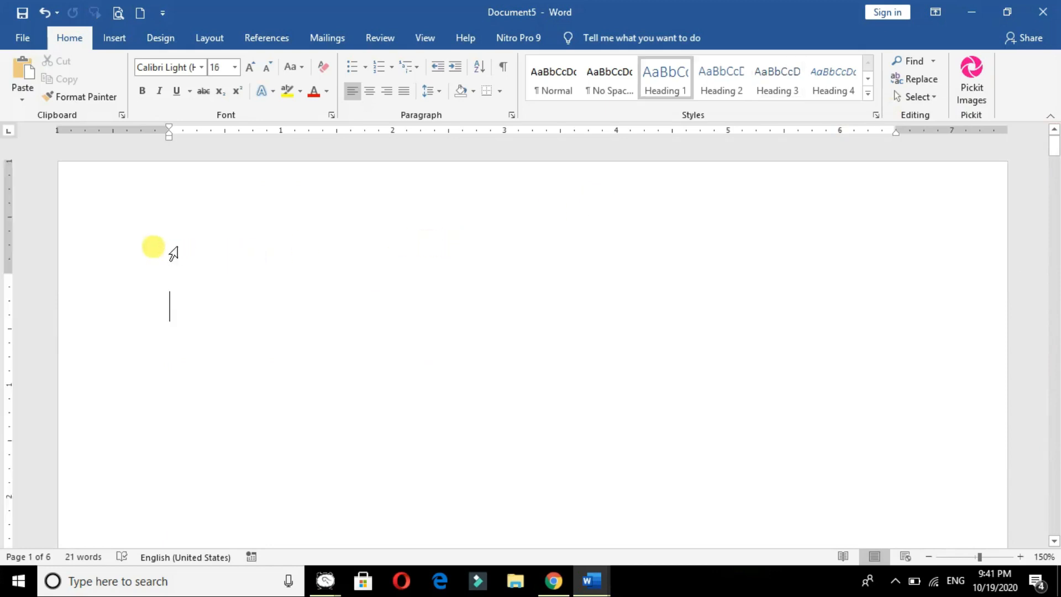
{"action": "left_click_drag", "start_coordinate": [171, 299], "coordinate": [181, 279]}
{"action": "left_click", "coordinate": [184, 296]}
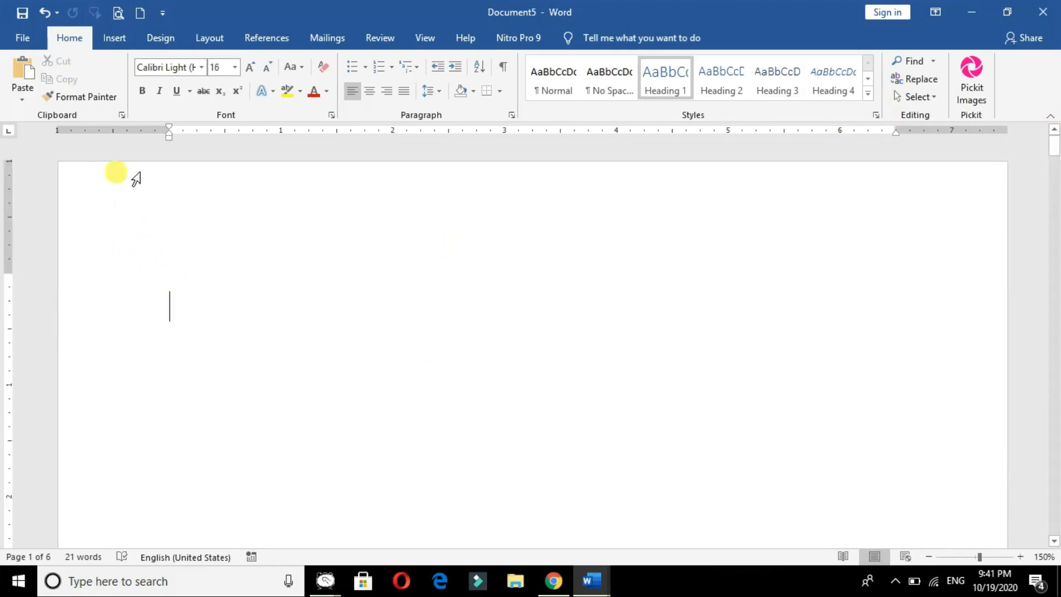
{"action": "left_click", "coordinate": [115, 38]}
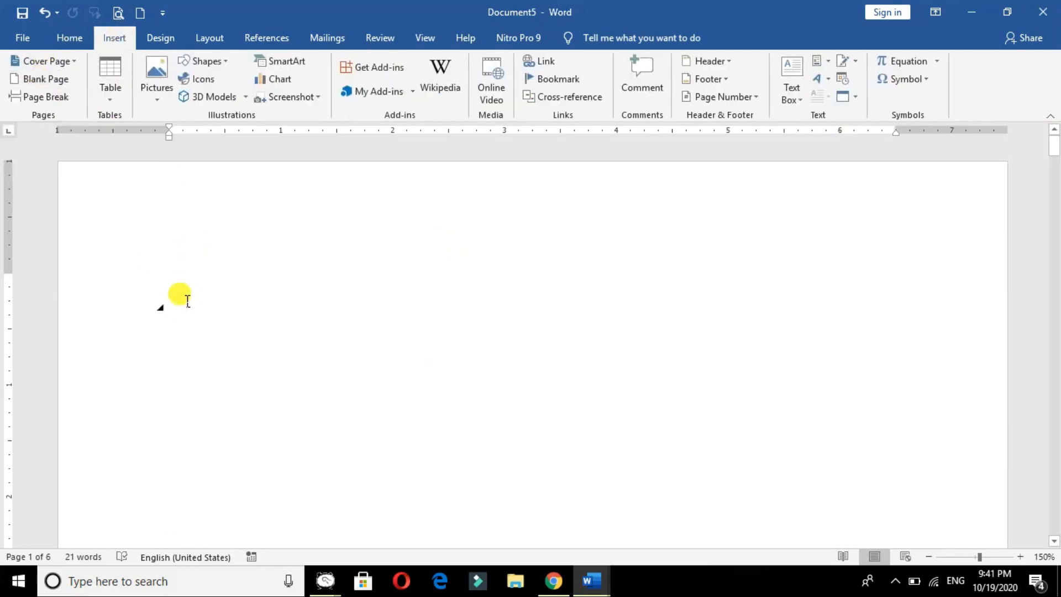
{"action": "left_click", "coordinate": [276, 37]}
{"action": "left_click", "coordinate": [29, 94]}
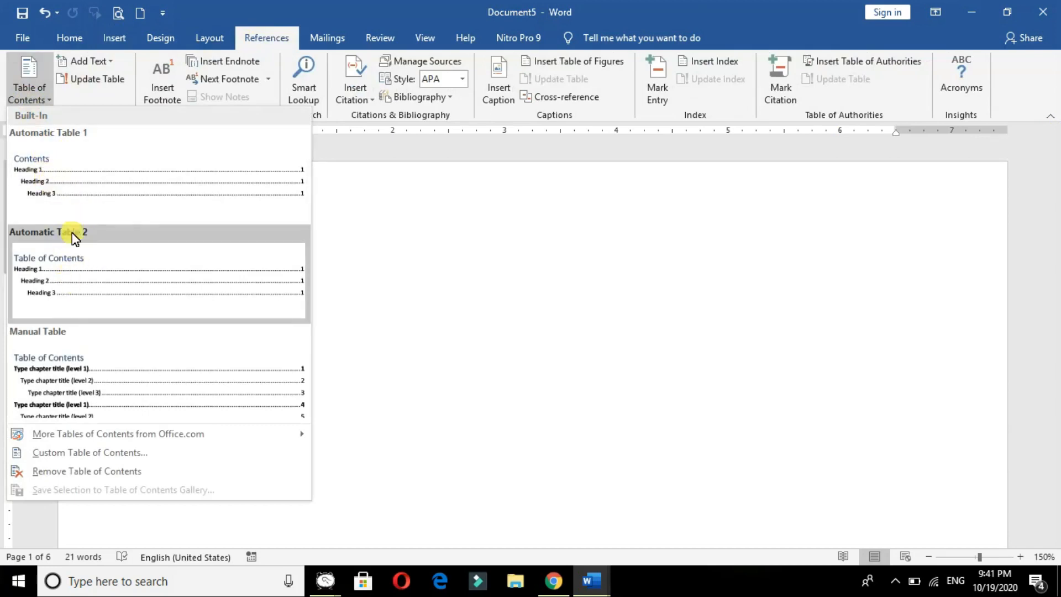
{"action": "left_click", "coordinate": [79, 181]}
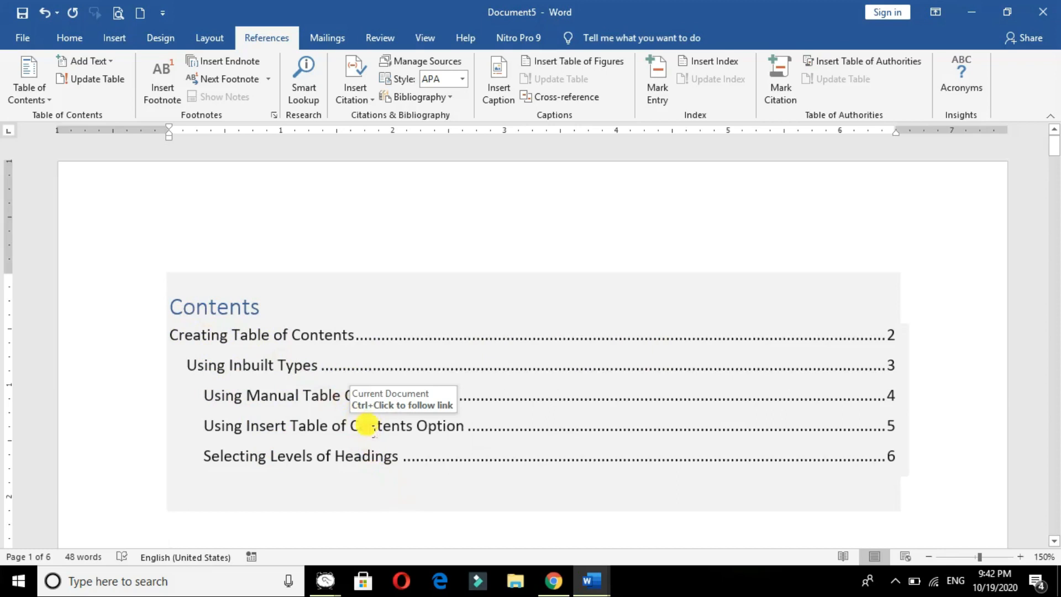
Follow the contents links to "Using Insert Table of Contents Option" and "Using Manual Table Option", returning to the contents page after each
{"action": "left_click", "coordinate": [365, 425]}
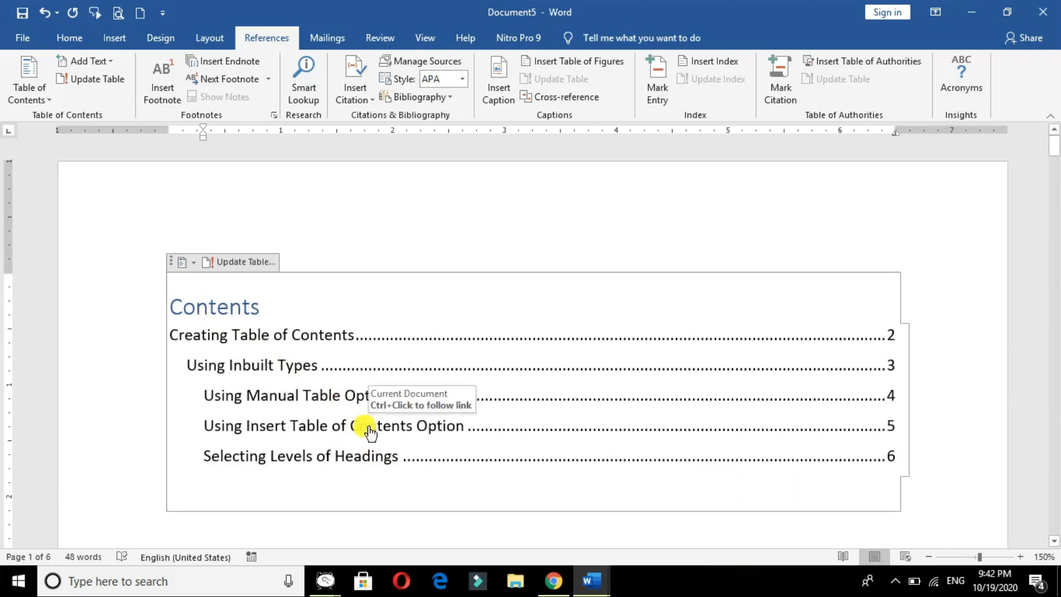
{"action": "left_click", "coordinate": [374, 433], "text": "ctrl"}
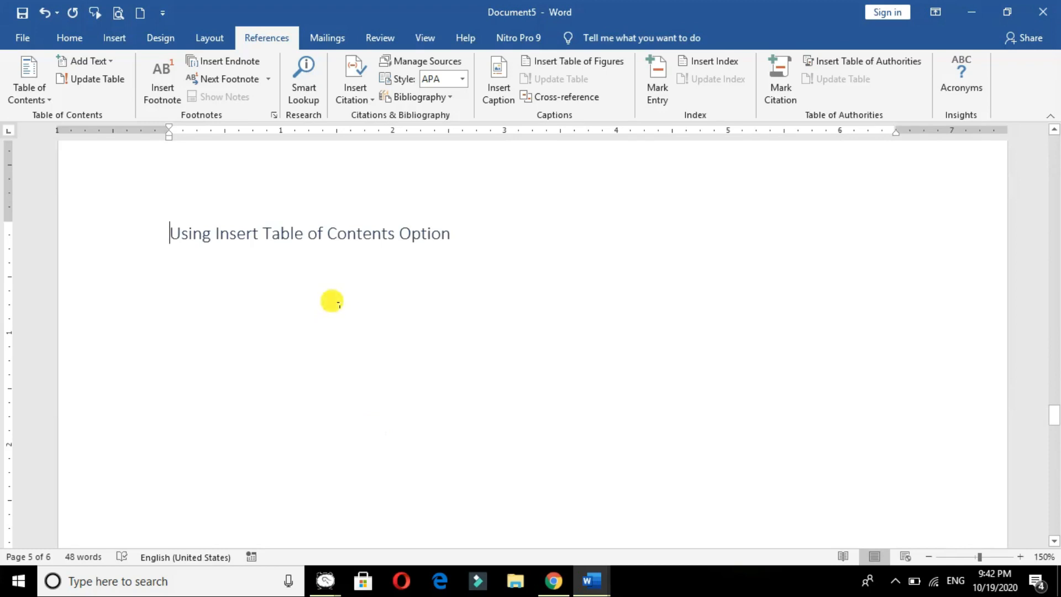
{"action": "key", "text": "ctrl+Home"}
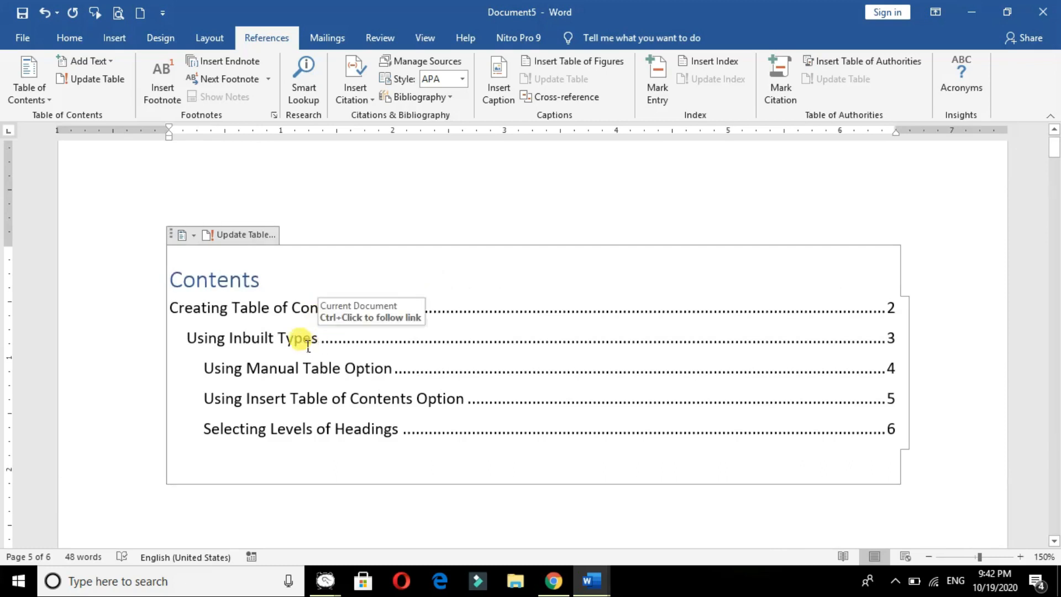
{"action": "left_click", "coordinate": [320, 371], "text": "ctrl"}
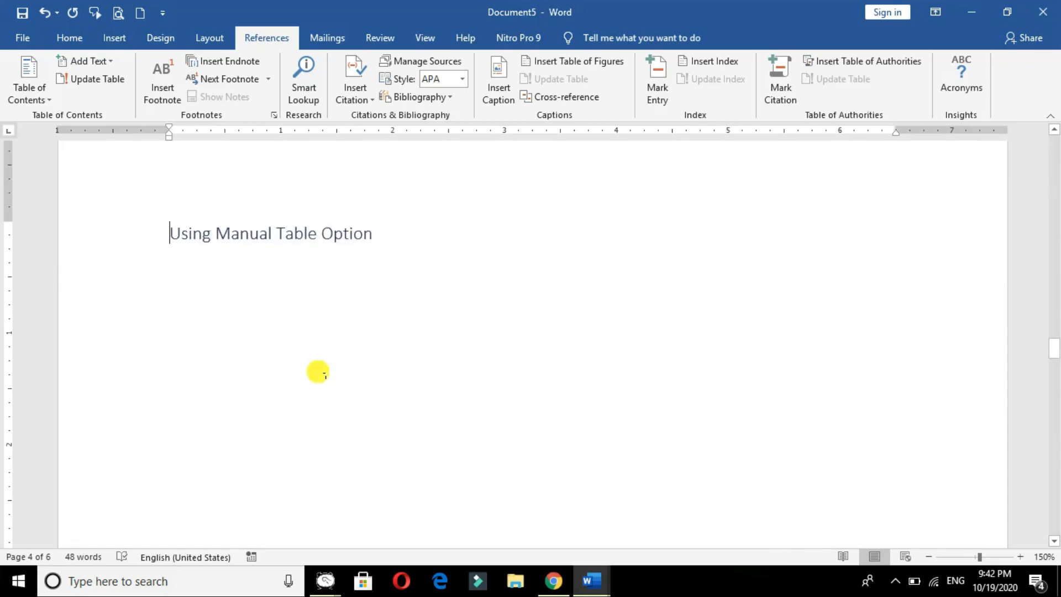
{"action": "scroll", "coordinate": [293, 257], "scroll_direction": "up", "scroll_amount": 3}
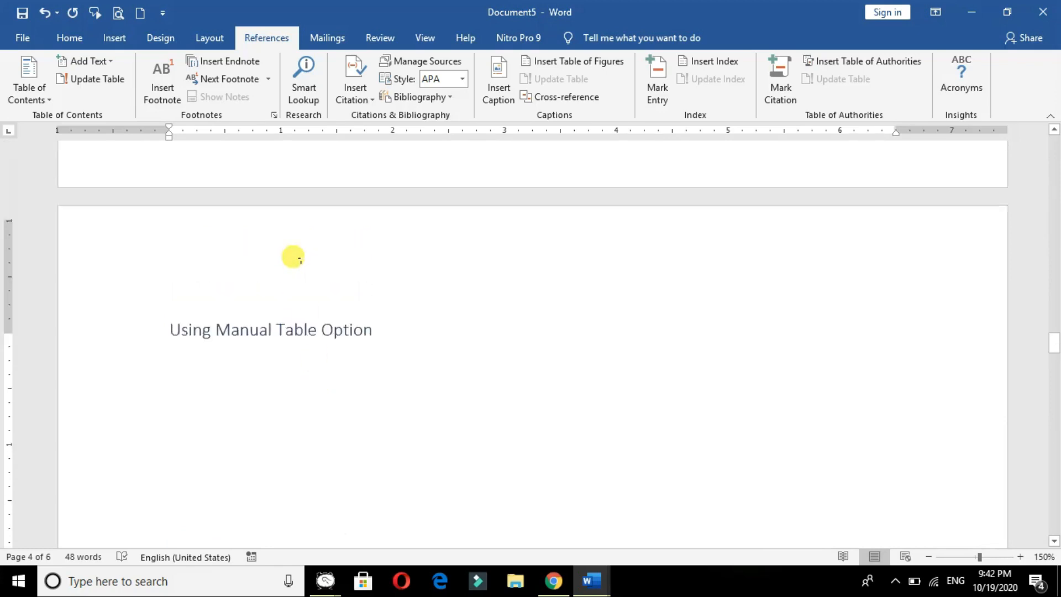
{"action": "left_click_drag", "start_coordinate": [1054, 343], "coordinate": [1050, 130]}
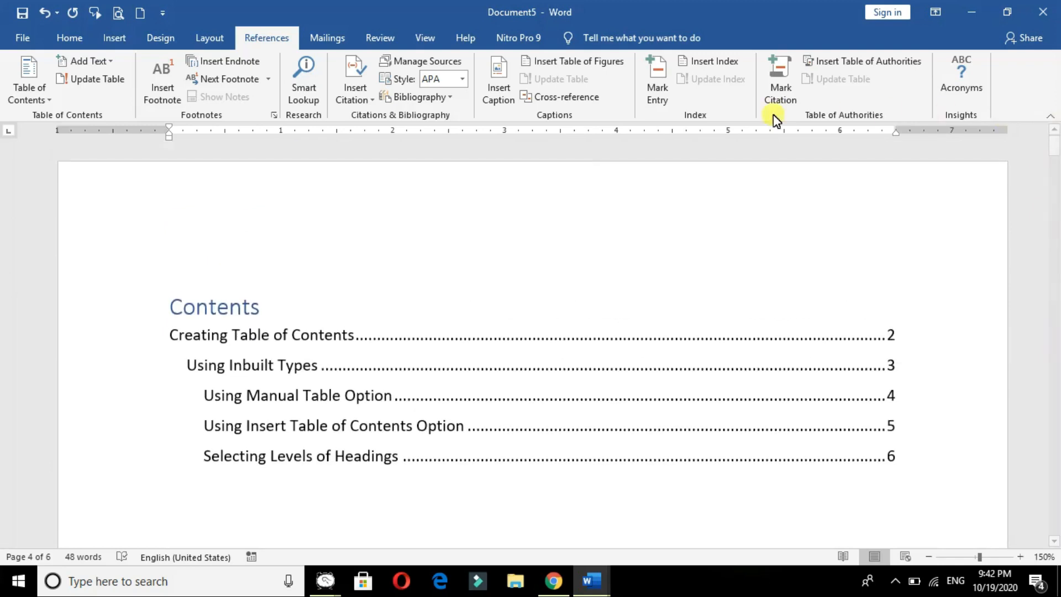
{"action": "left_click", "coordinate": [367, 294]}
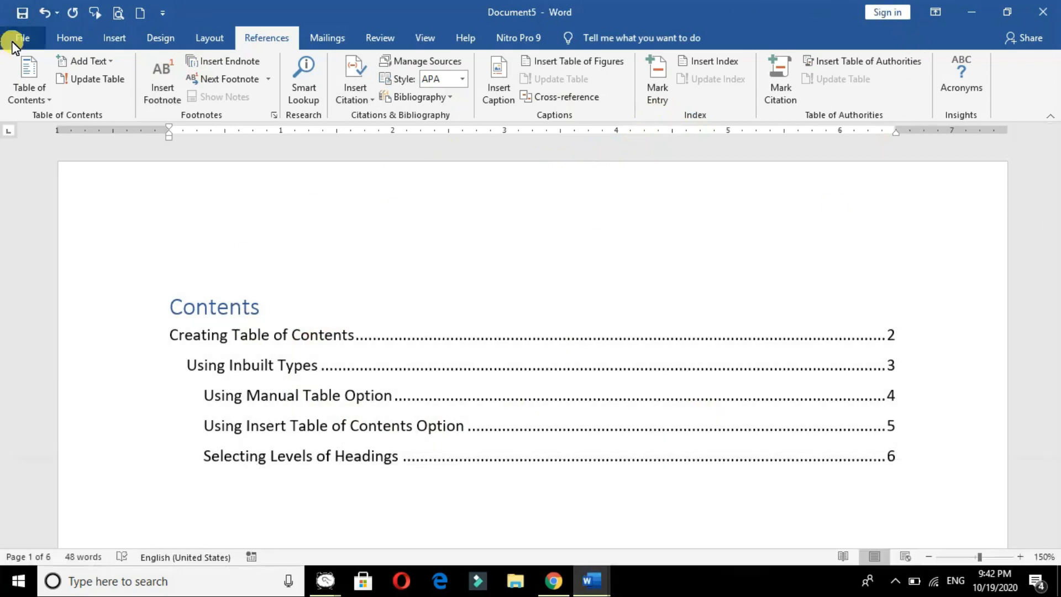
Create a new blank document
{"action": "left_click", "coordinate": [22, 38]}
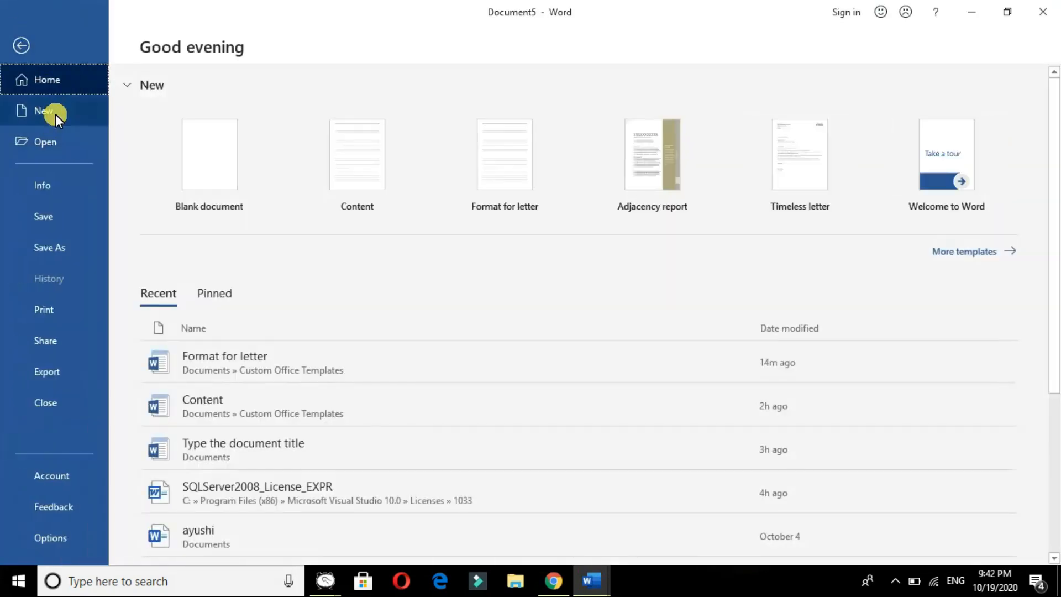
{"action": "left_click", "coordinate": [56, 115]}
{"action": "left_click", "coordinate": [257, 190]}
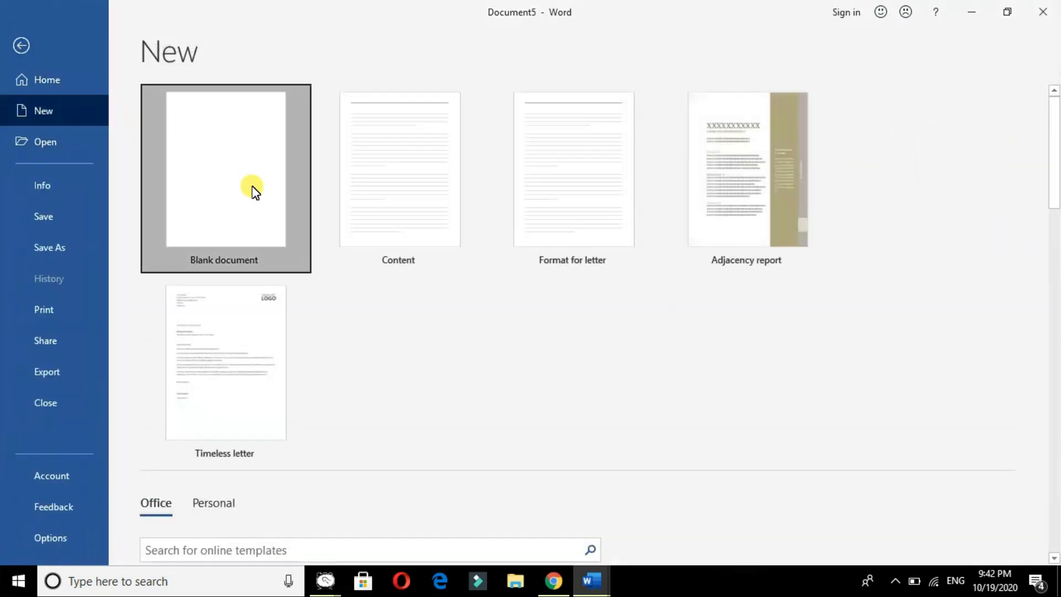
Insert the built-in Manual Table table of contents and select its first level 1 chapter title placeholder
{"action": "left_click", "coordinate": [278, 40]}
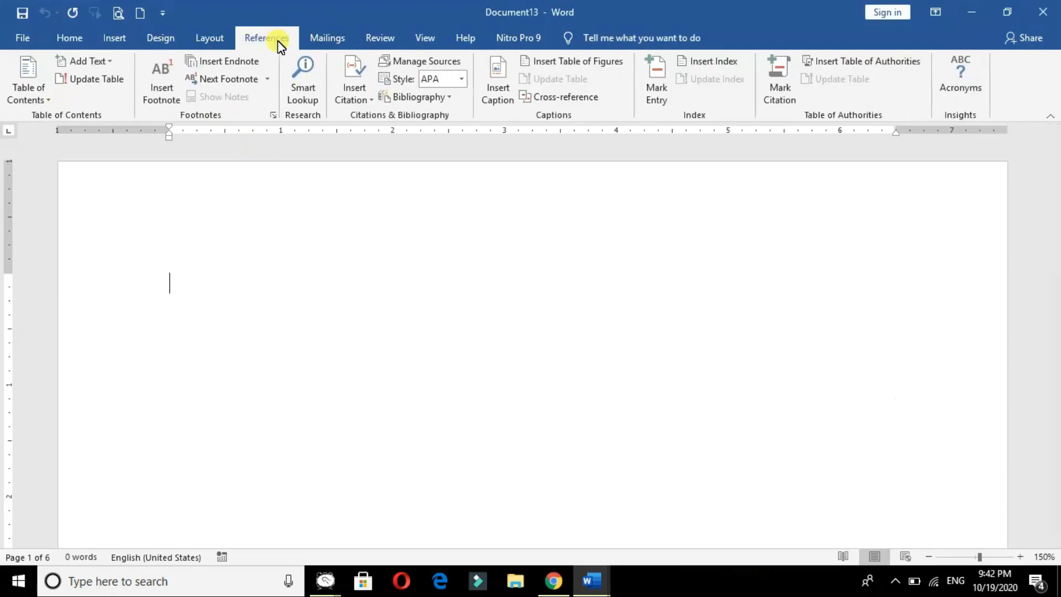
{"action": "left_click", "coordinate": [41, 97]}
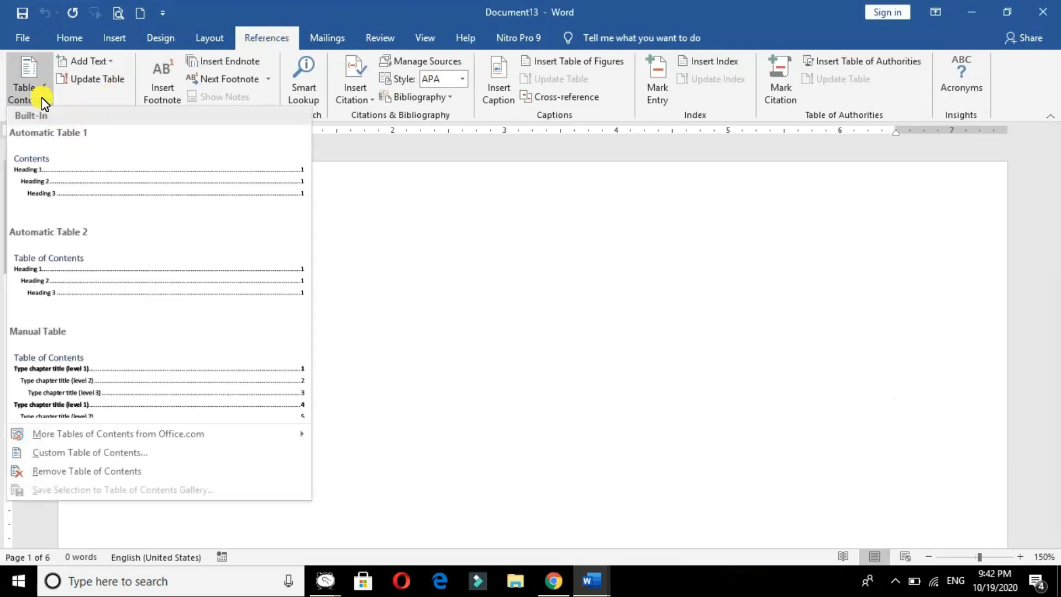
{"action": "left_click", "coordinate": [89, 356]}
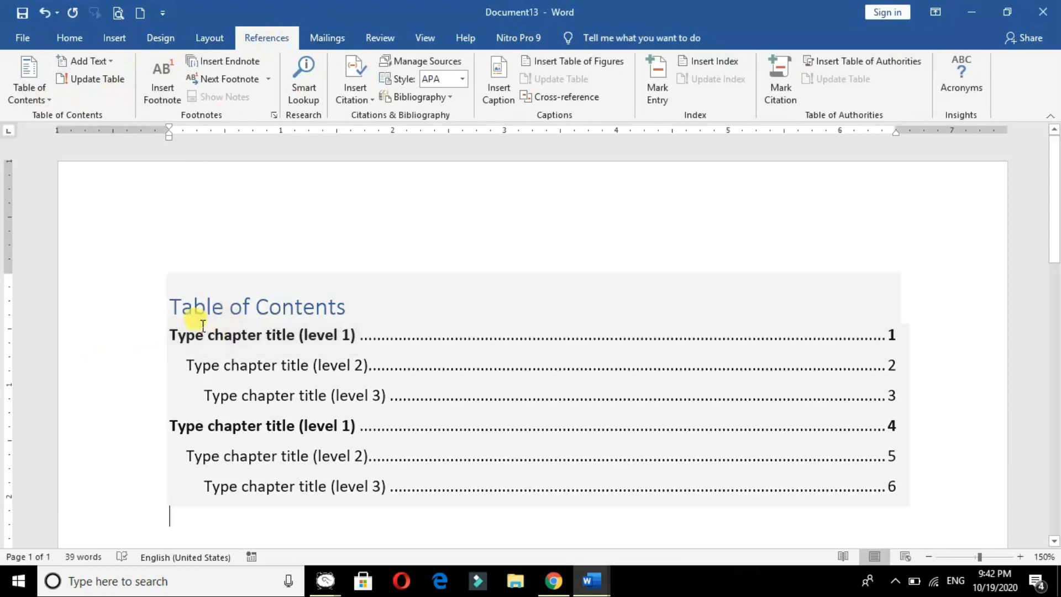
{"action": "left_click", "coordinate": [180, 333]}
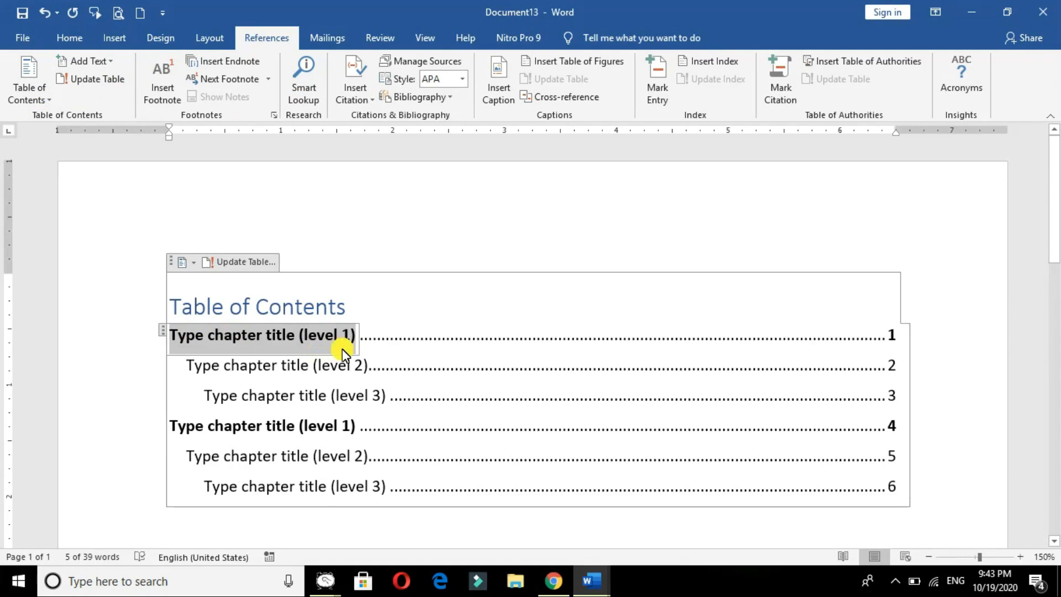
Replace the first level 1 chapter title placeholder with "Creating Tables of Content"
{"action": "key", "text": "Delete"}
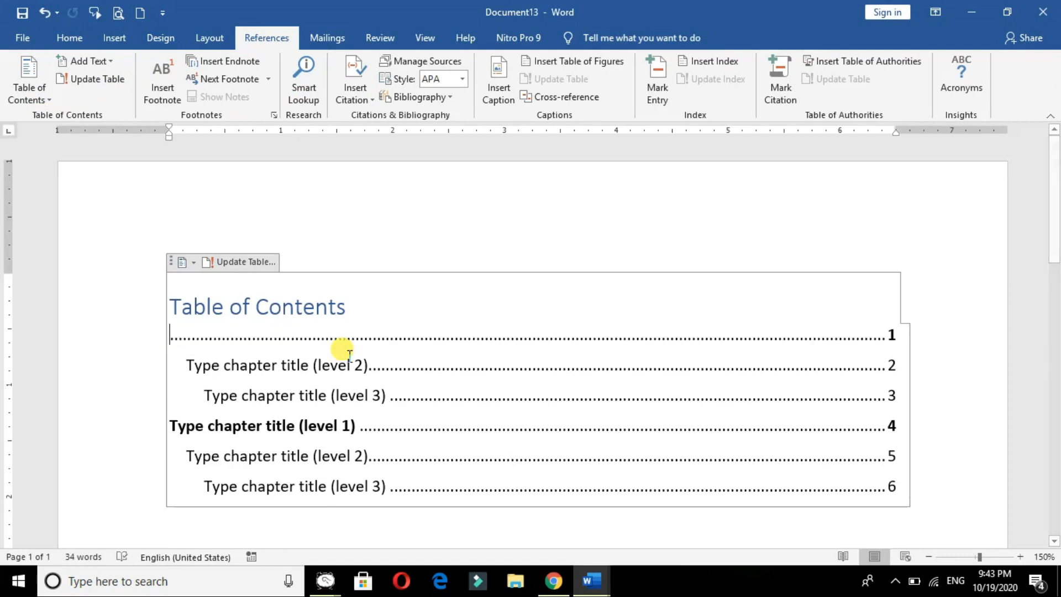
{"action": "type", "text": "Creating Tab"}
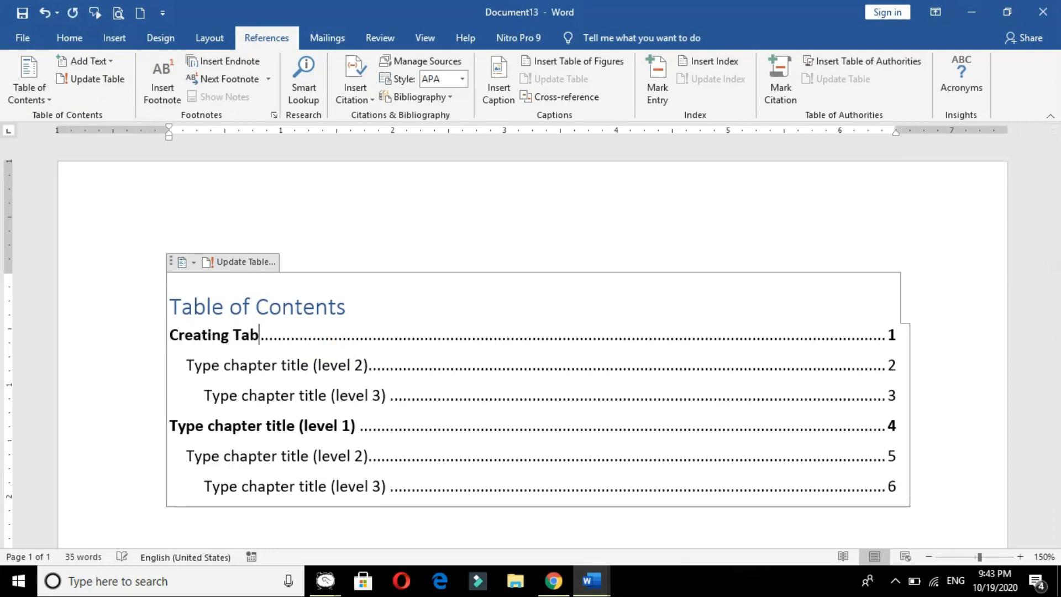
{"action": "type", "text": "les of Content"}
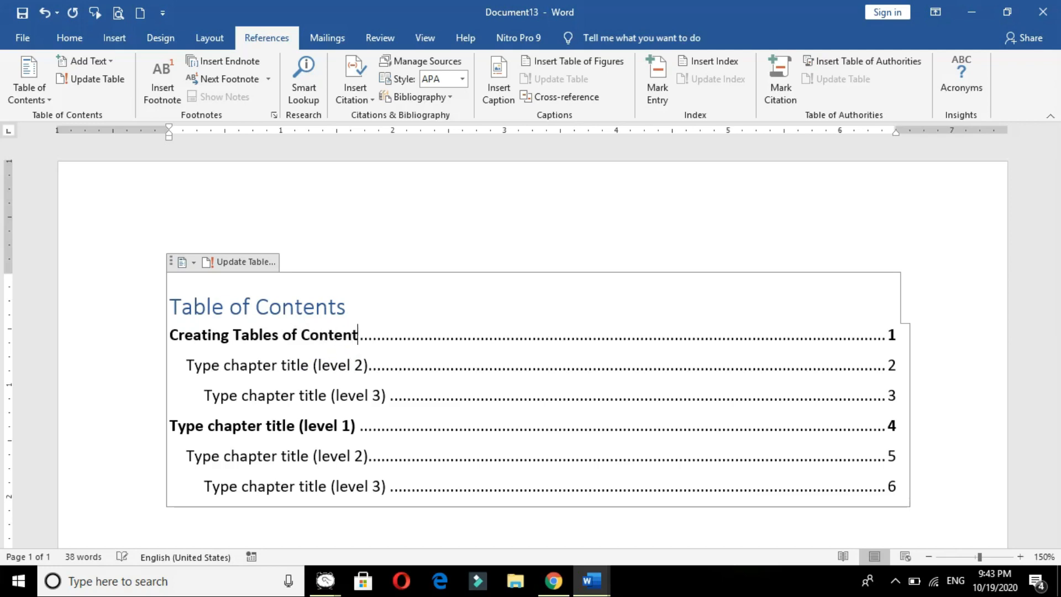
Replace the first level 2 chapter title placeholder with "1.1 Using Manual table option"
{"action": "scroll", "coordinate": [343, 320], "scroll_direction": "down", "scroll_amount": 3}
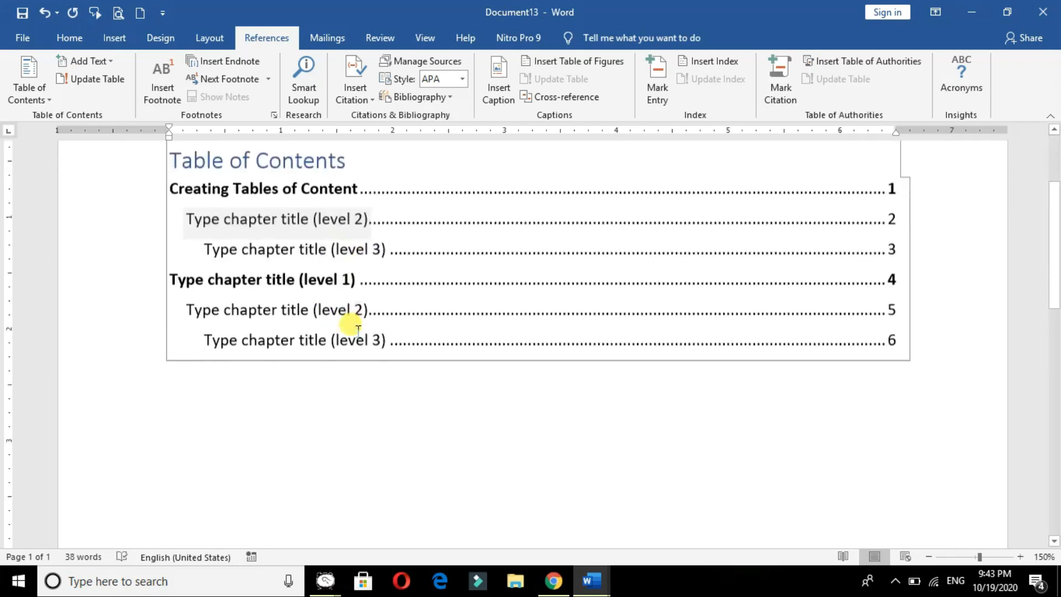
{"action": "scroll", "coordinate": [367, 320], "scroll_direction": "down", "scroll_amount": 10}
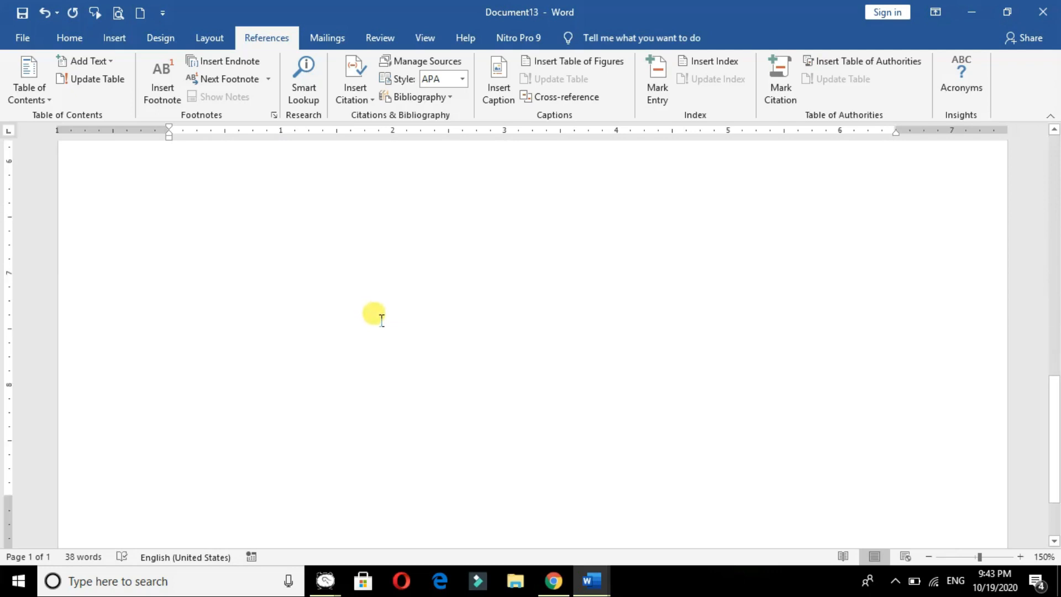
{"action": "scroll", "coordinate": [375, 295], "scroll_direction": "up", "scroll_amount": 12}
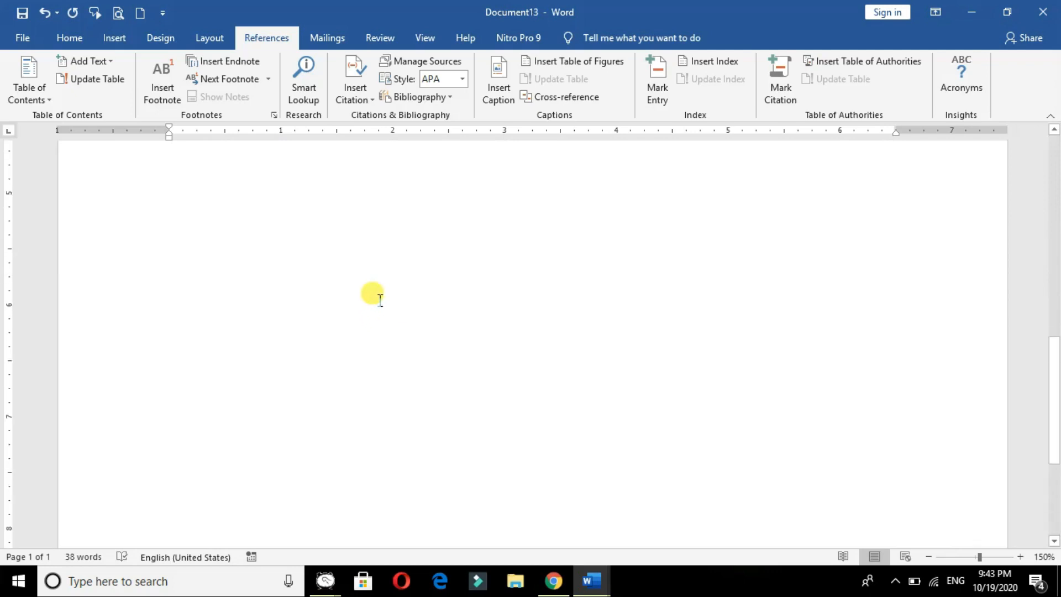
{"action": "scroll", "coordinate": [347, 359], "scroll_direction": "up", "scroll_amount": 3}
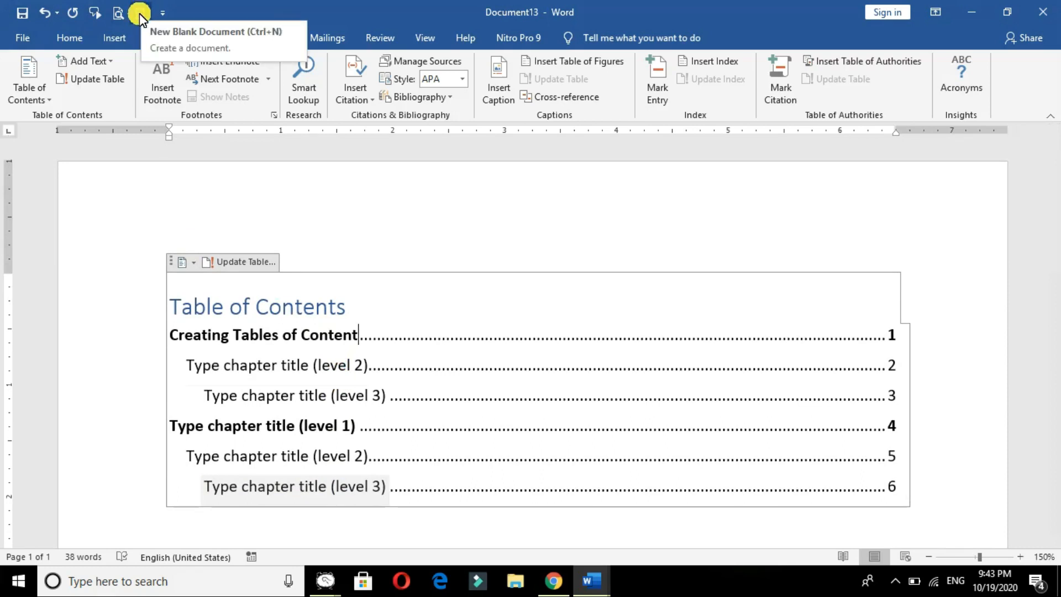
{"action": "left_click", "coordinate": [194, 369]}
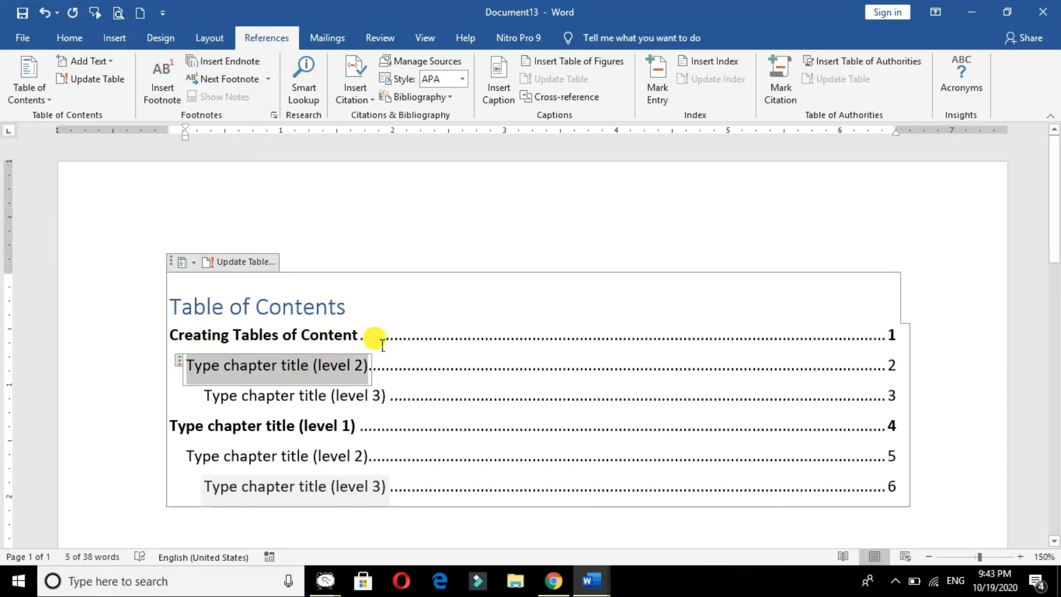
{"action": "key", "text": "BackSpace"}
{"action": "type", "text": "1.1"}
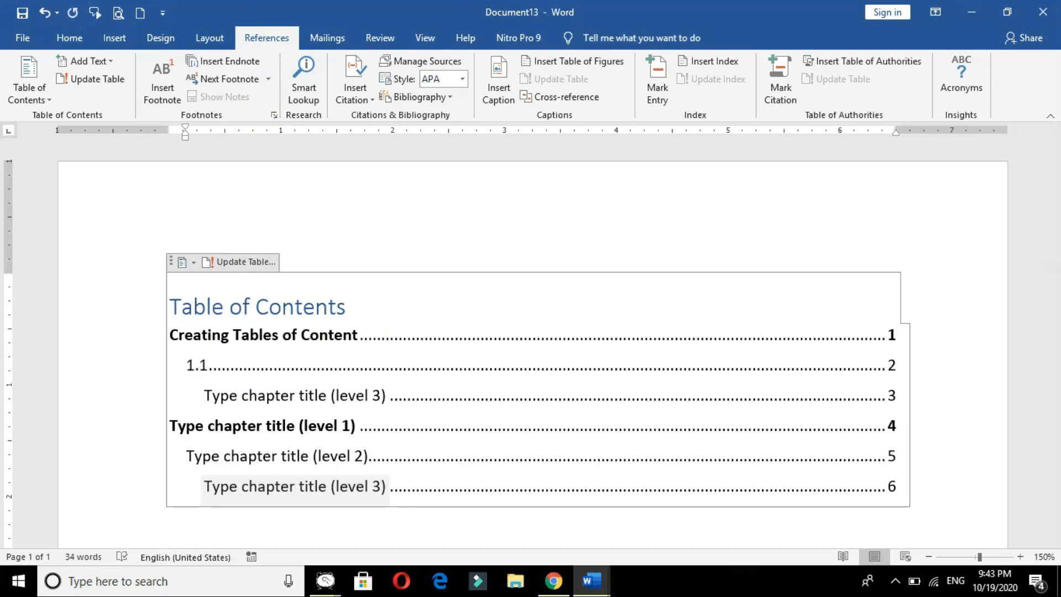
{"action": "type", "text": " Using Manual table option"}
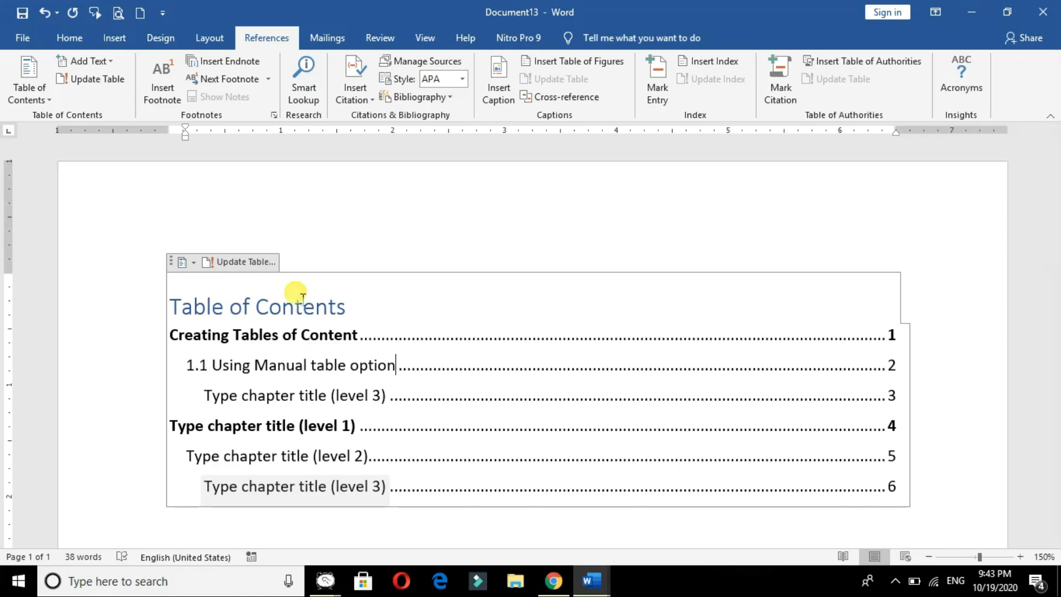
Switch to Document7 and open the custom table of contents settings from its blank first page
{"action": "left_click", "coordinate": [591, 580]}
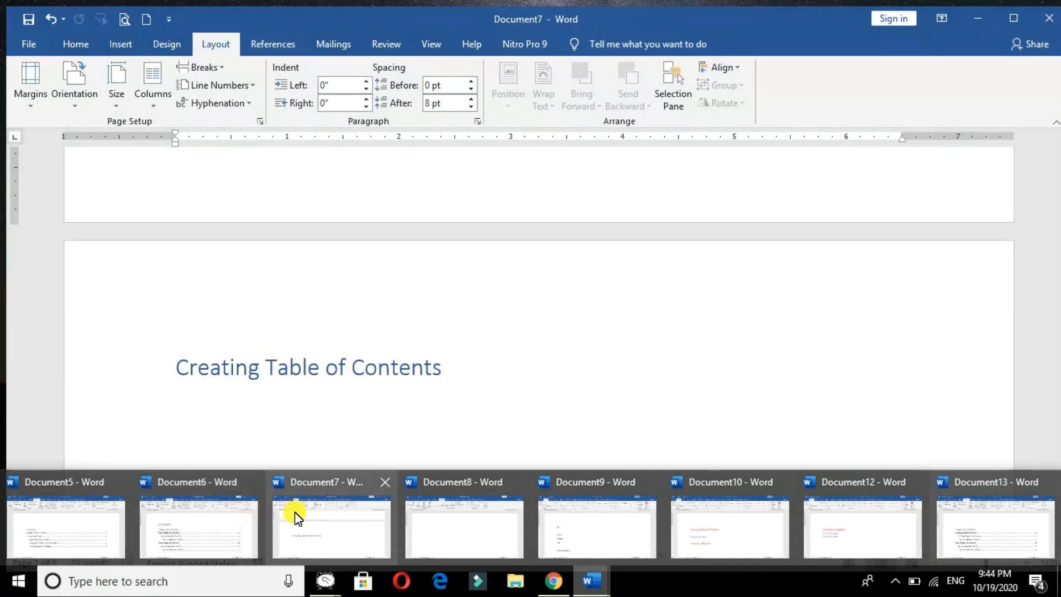
{"action": "left_click", "coordinate": [291, 511]}
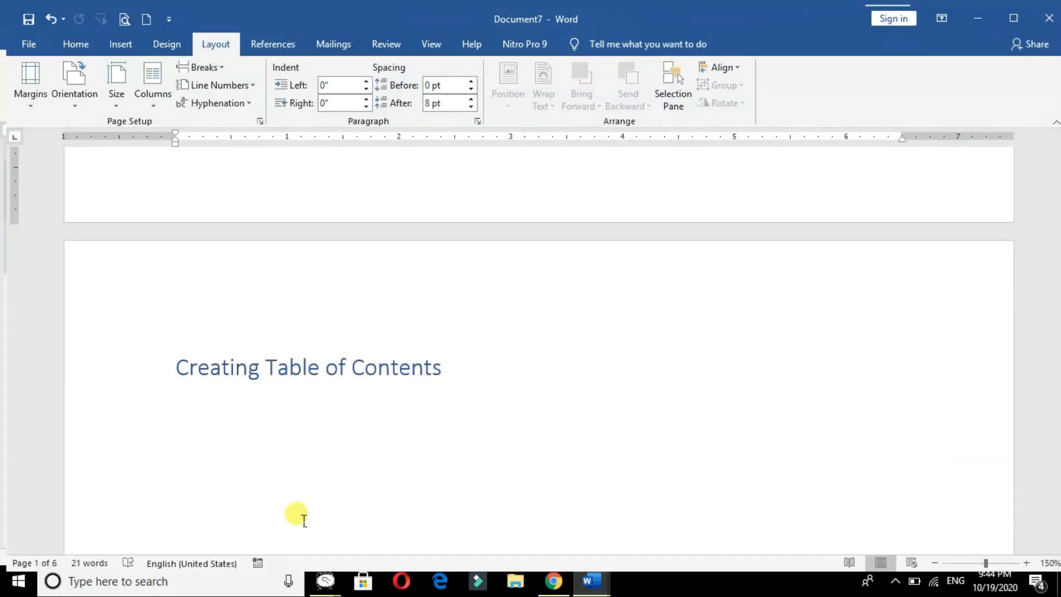
{"action": "scroll", "coordinate": [233, 258], "scroll_direction": "up", "scroll_amount": 10}
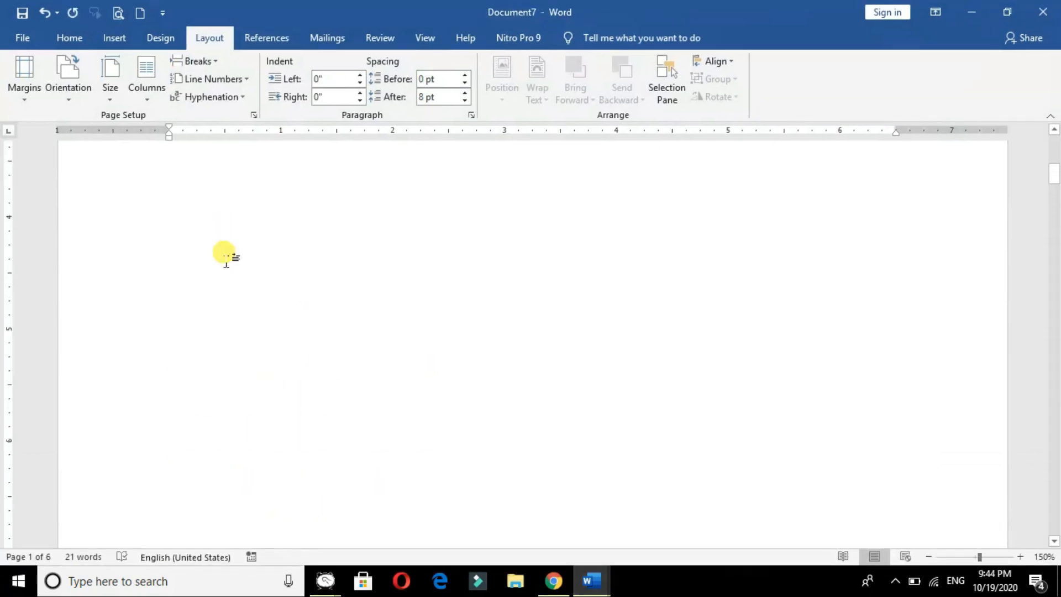
{"action": "scroll", "coordinate": [226, 258], "scroll_direction": "up", "scroll_amount": 6}
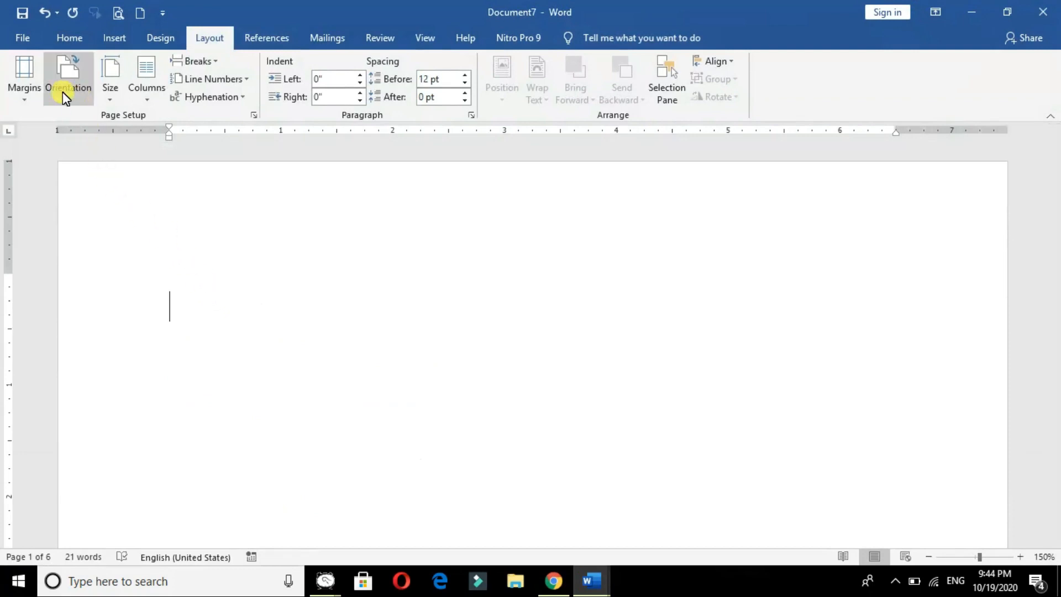
{"action": "left_click", "coordinate": [260, 37]}
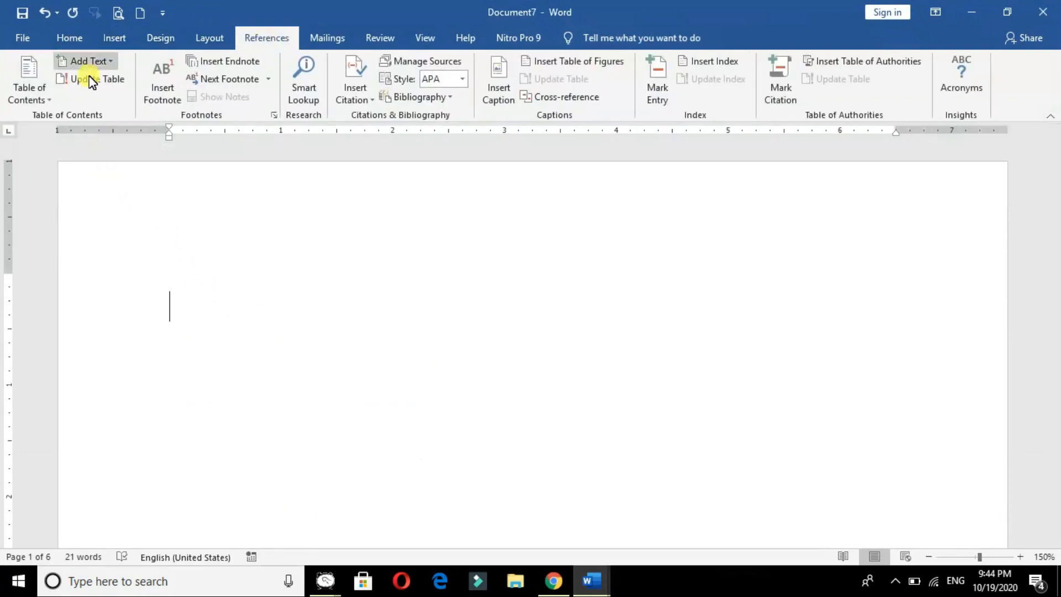
{"action": "left_click", "coordinate": [42, 103]}
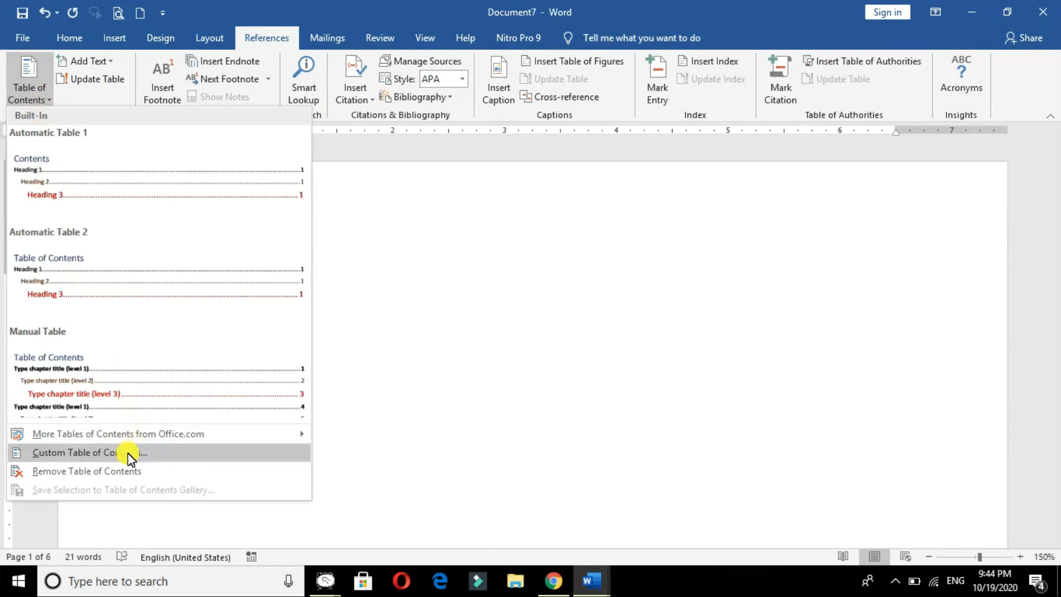
{"action": "left_click", "coordinate": [132, 458]}
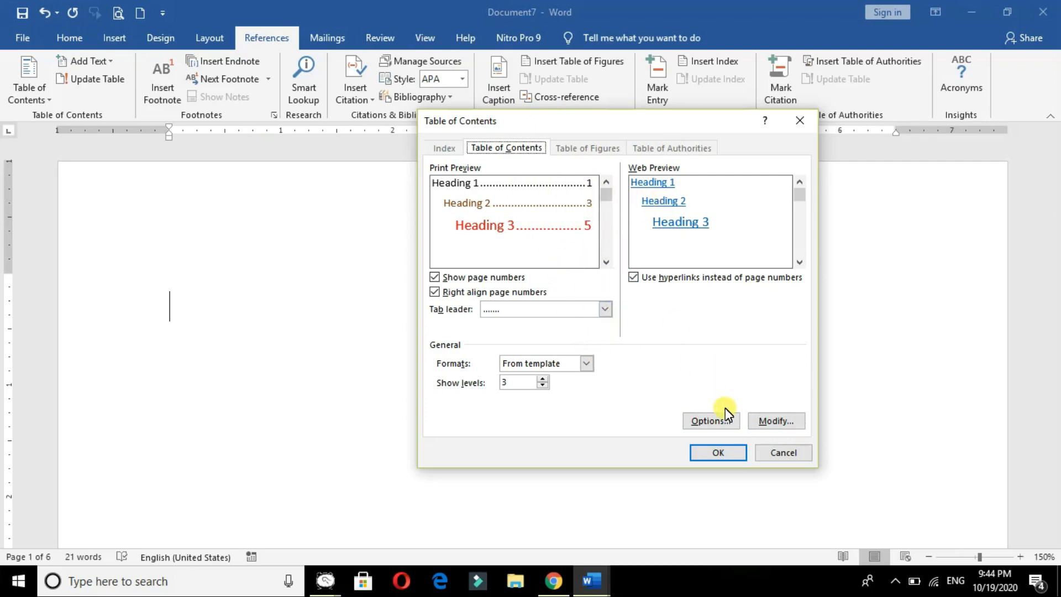
Modify the TOC 1 entry style to bold, Dark Blue, 16 pt text and accept the change
{"action": "left_click", "coordinate": [772, 421]}
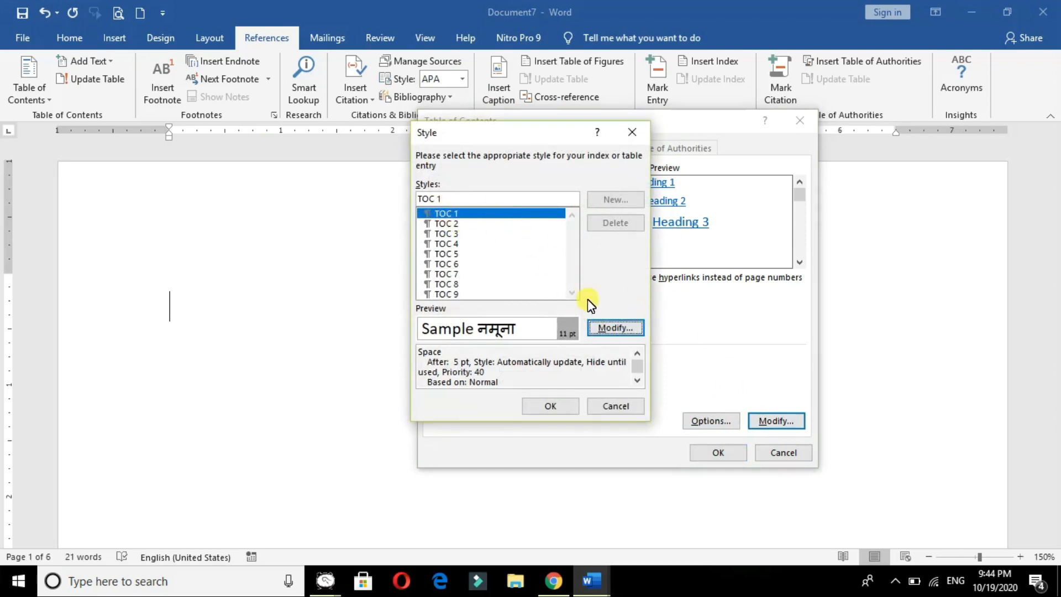
{"action": "left_click", "coordinate": [604, 330]}
{"action": "left_click", "coordinate": [704, 209]}
{"action": "left_click", "coordinate": [707, 209]}
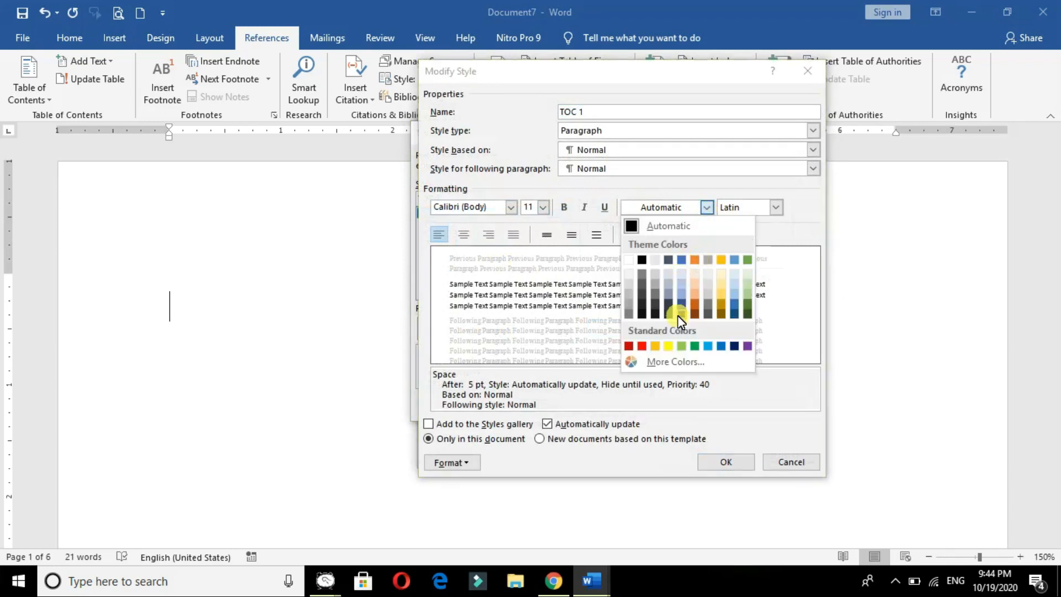
{"action": "left_click", "coordinate": [735, 346]}
{"action": "left_click", "coordinate": [559, 206]}
{"action": "left_click", "coordinate": [541, 208]}
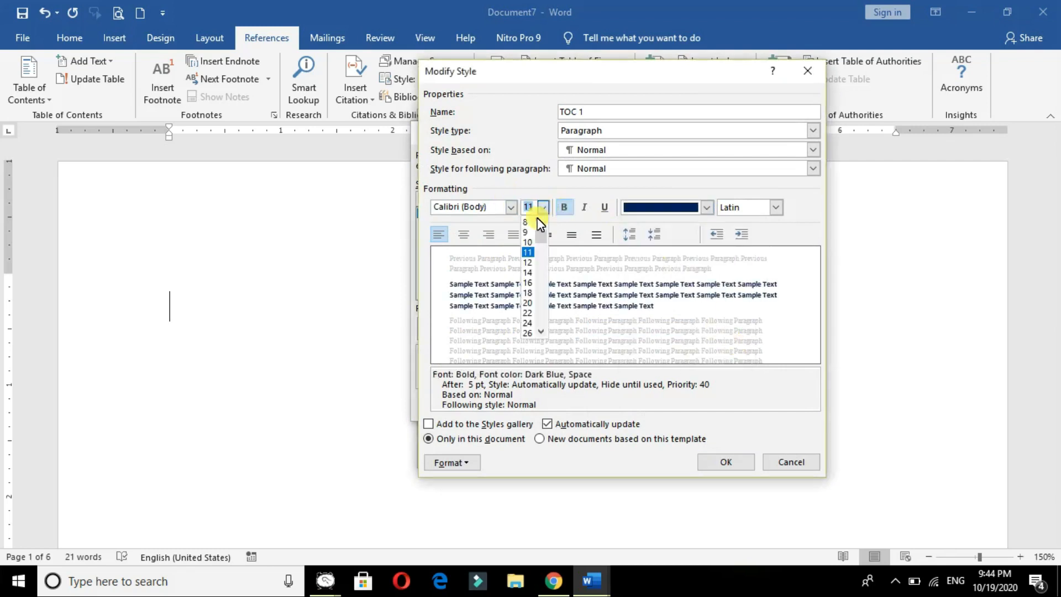
{"action": "left_click", "coordinate": [527, 282]}
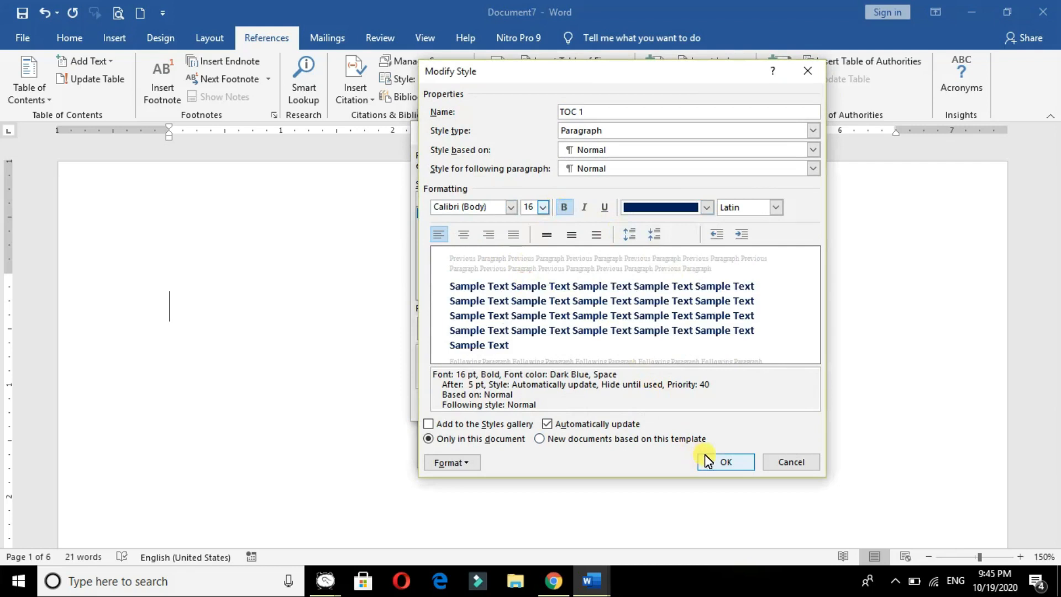
{"action": "left_click", "coordinate": [743, 466]}
{"action": "double_click", "coordinate": [467, 225]}
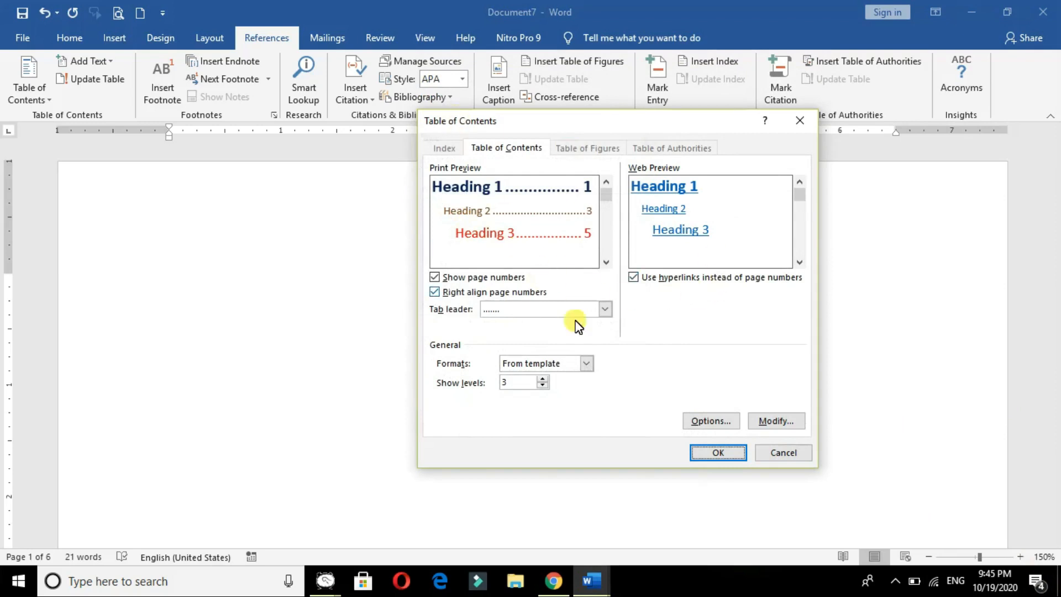
Modify the TOC 2 entry style to italic Mangal (Body CS) at 12 pt
{"action": "left_click", "coordinate": [778, 424]}
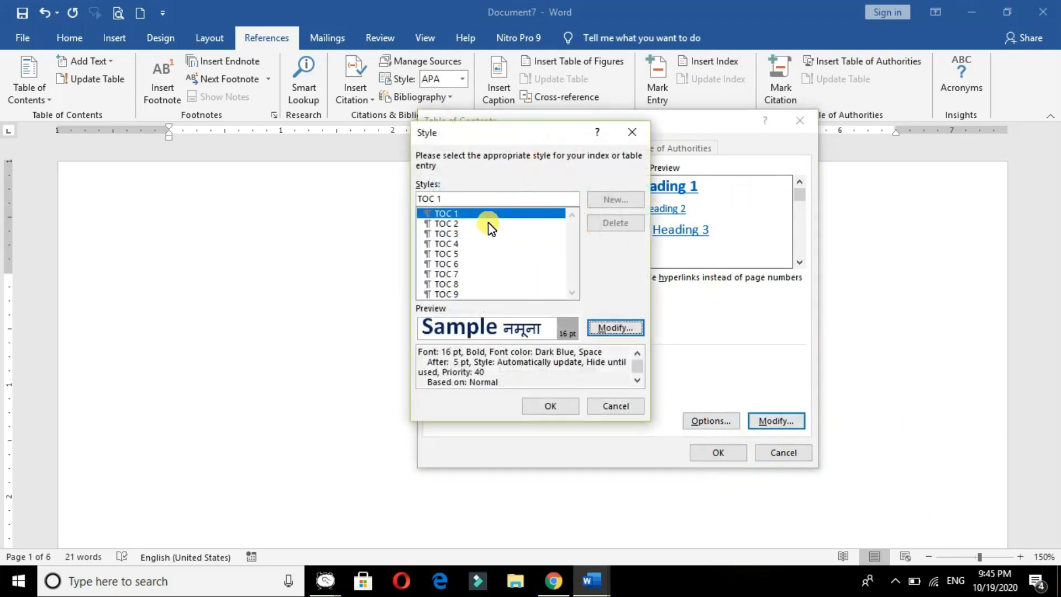
{"action": "left_click", "coordinate": [461, 223]}
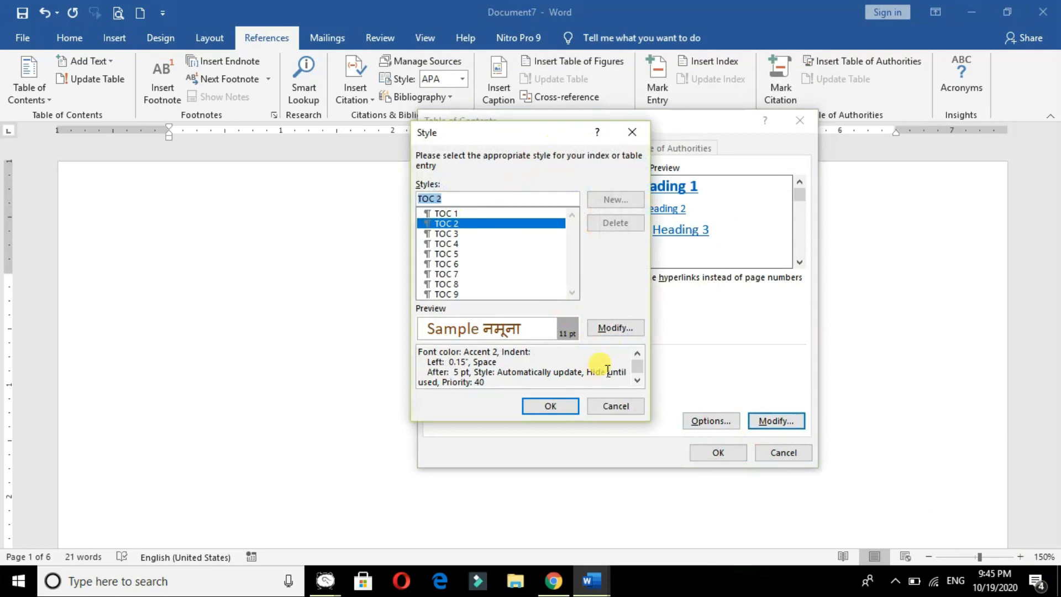
{"action": "left_click", "coordinate": [617, 330]}
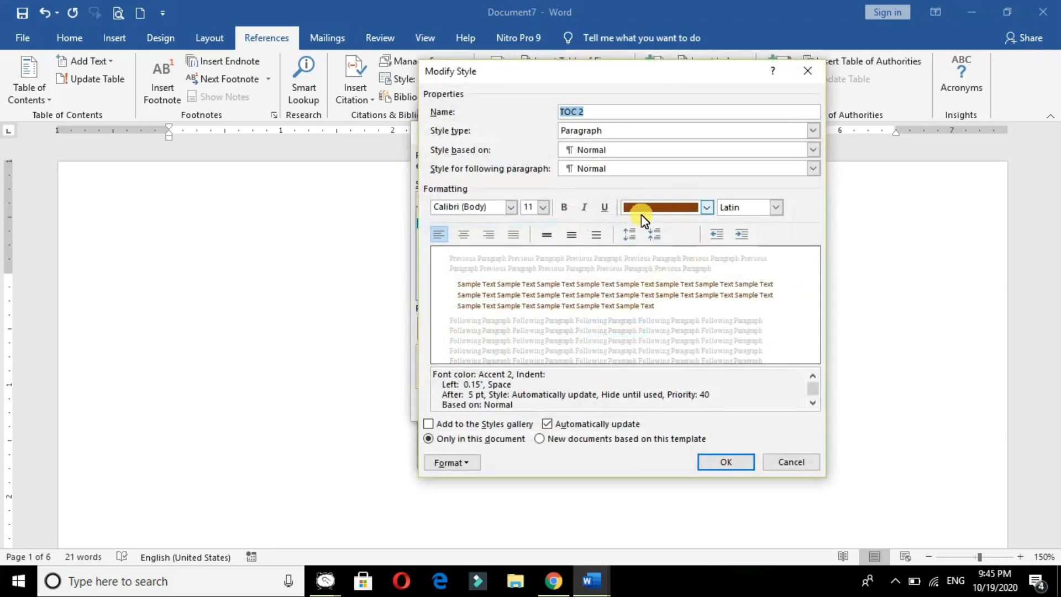
{"action": "left_click", "coordinate": [584, 208]}
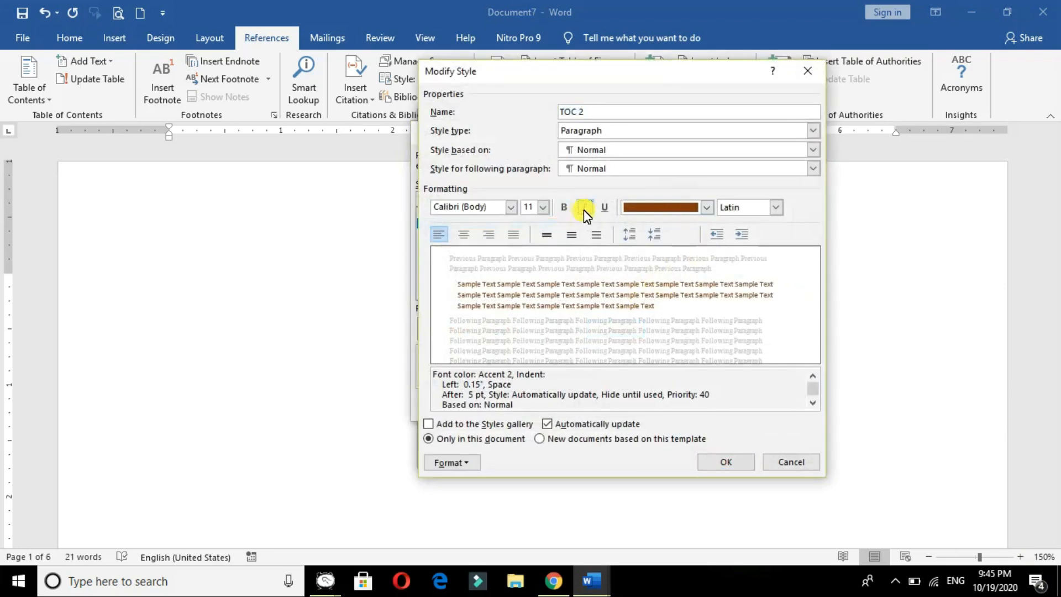
{"action": "left_click", "coordinate": [511, 208]}
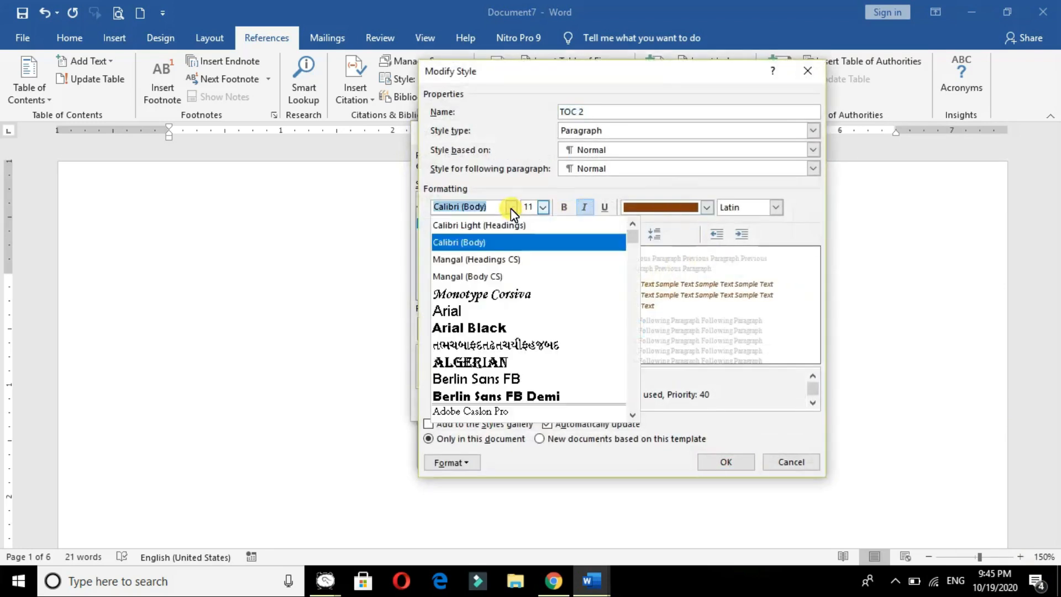
{"action": "left_click", "coordinate": [499, 277]}
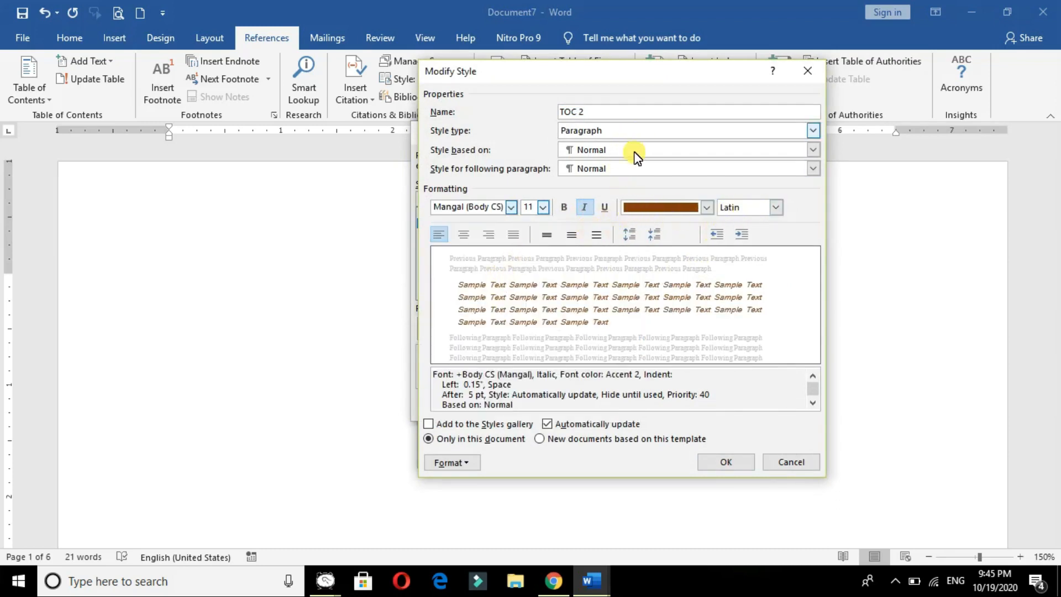
{"action": "left_click", "coordinate": [544, 207]}
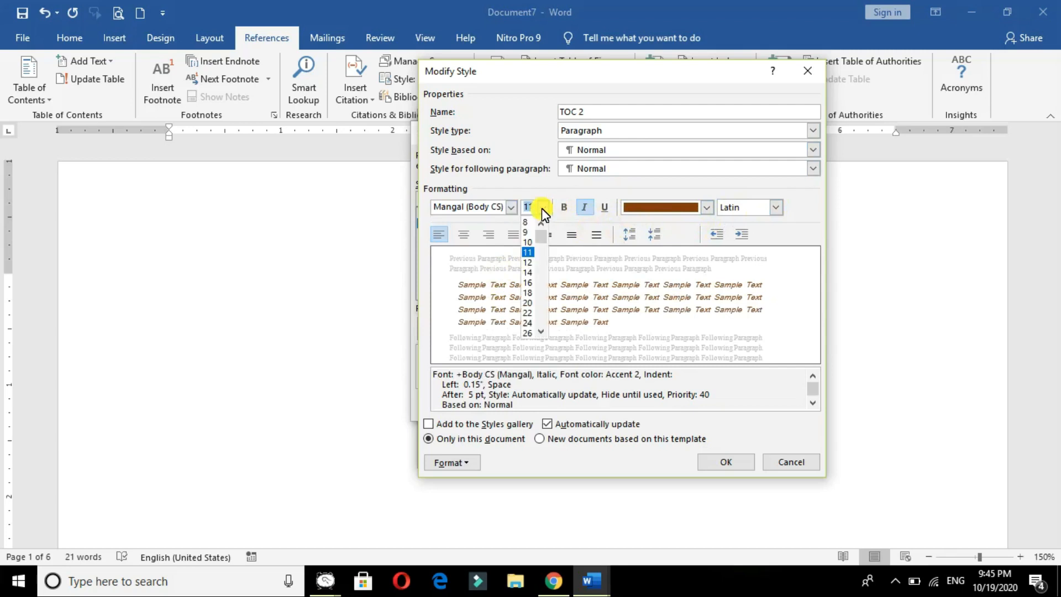
{"action": "left_click", "coordinate": [528, 272]}
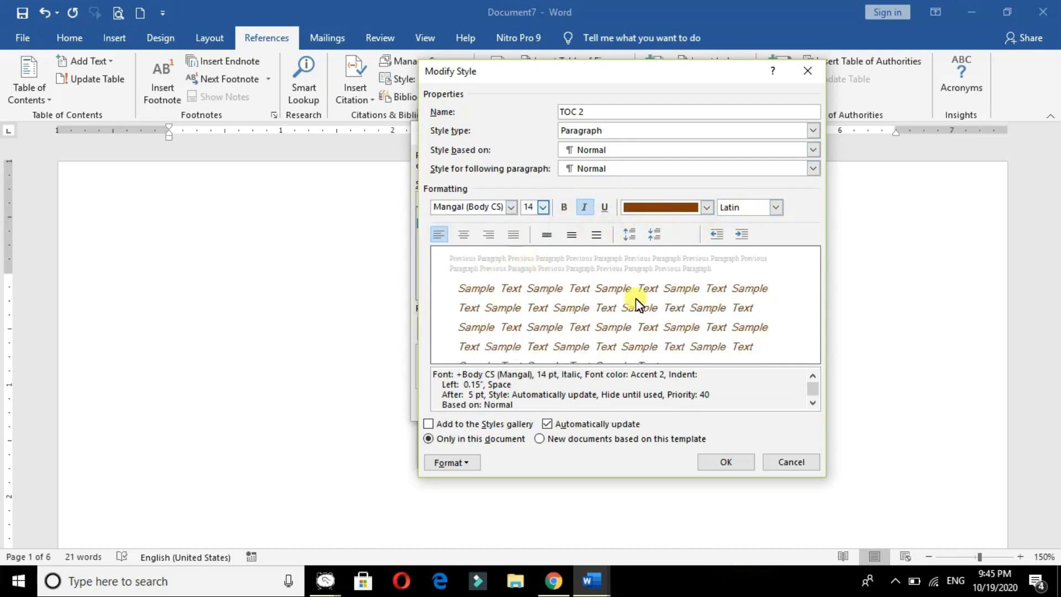
{"action": "left_click", "coordinate": [543, 208]}
{"action": "left_click", "coordinate": [529, 269]}
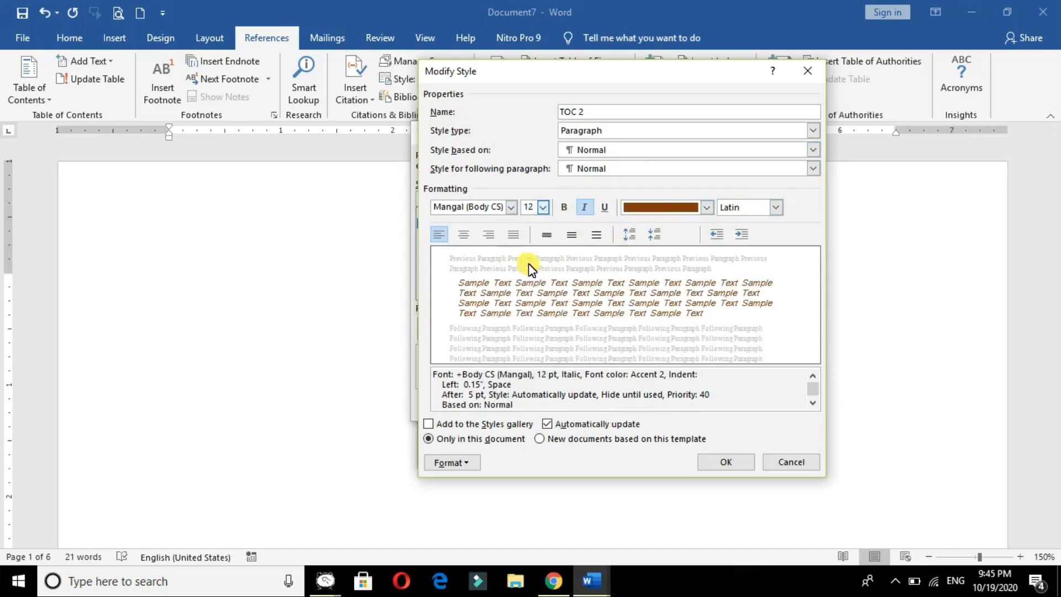
{"action": "left_click", "coordinate": [725, 463]}
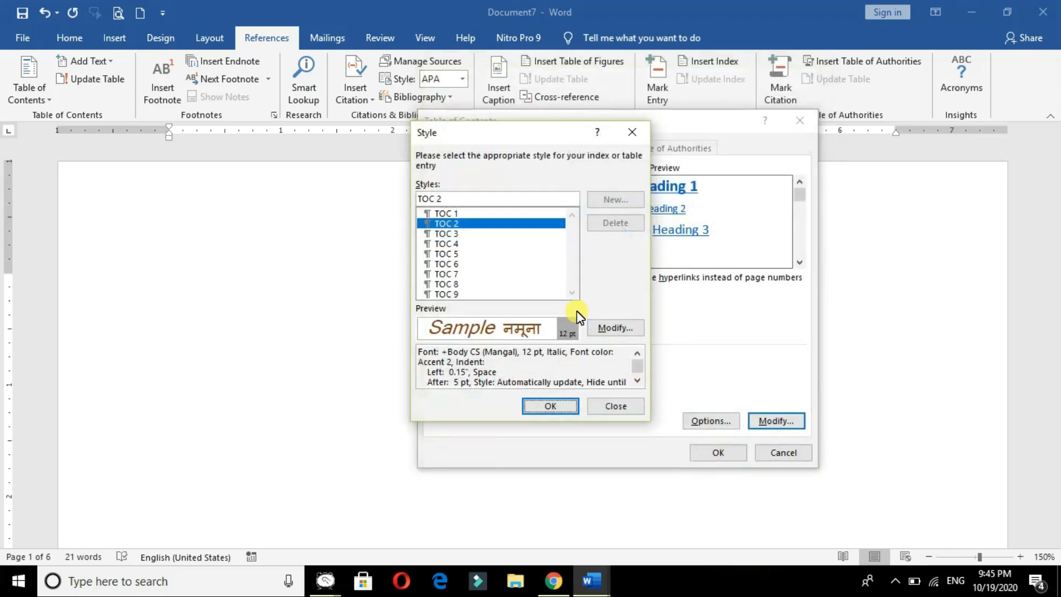
Select the TOC 3 entry style for modification and underline its text
{"action": "left_click", "coordinate": [457, 233]}
{"action": "left_click", "coordinate": [624, 407]}
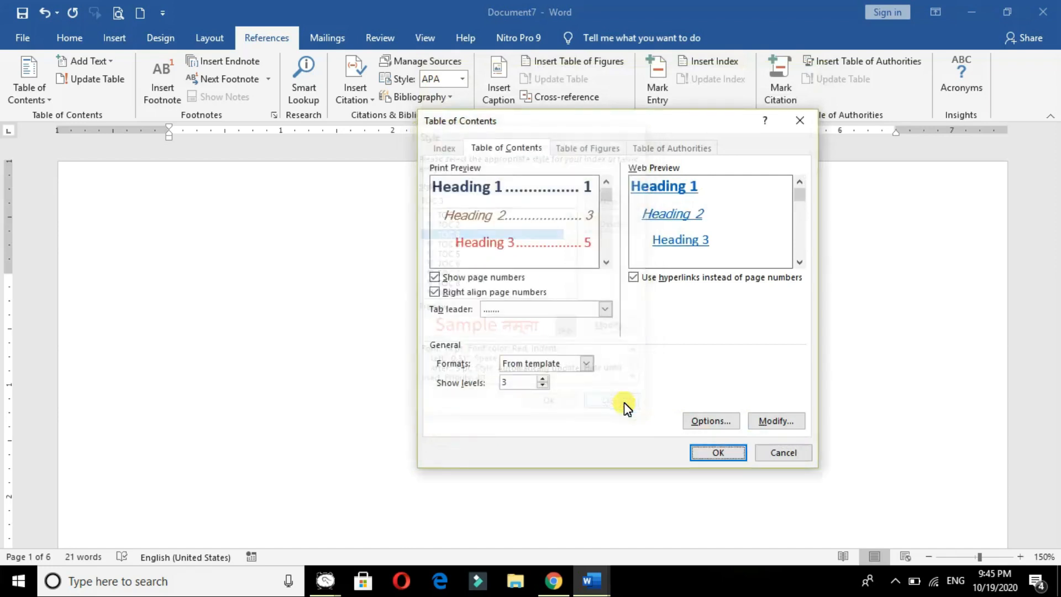
{"action": "left_click", "coordinate": [774, 423]}
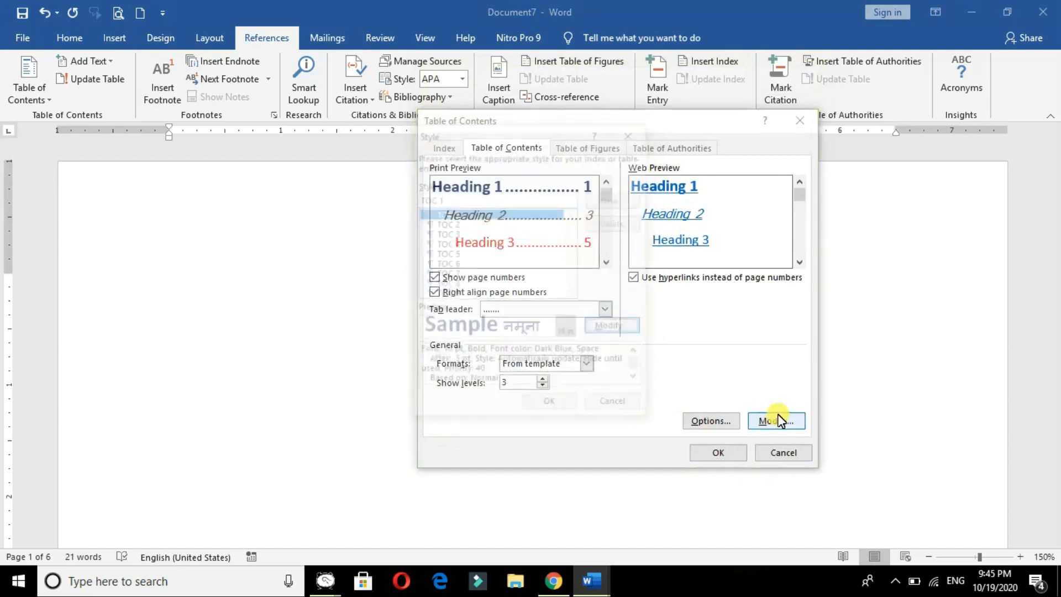
{"action": "left_click", "coordinate": [447, 236]}
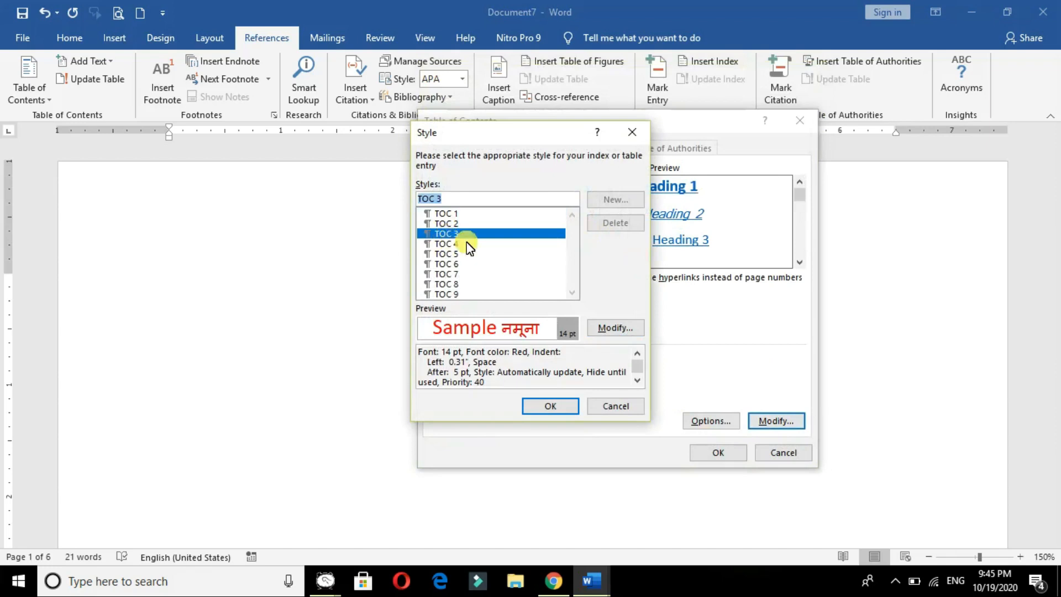
{"action": "left_click", "coordinate": [615, 328]}
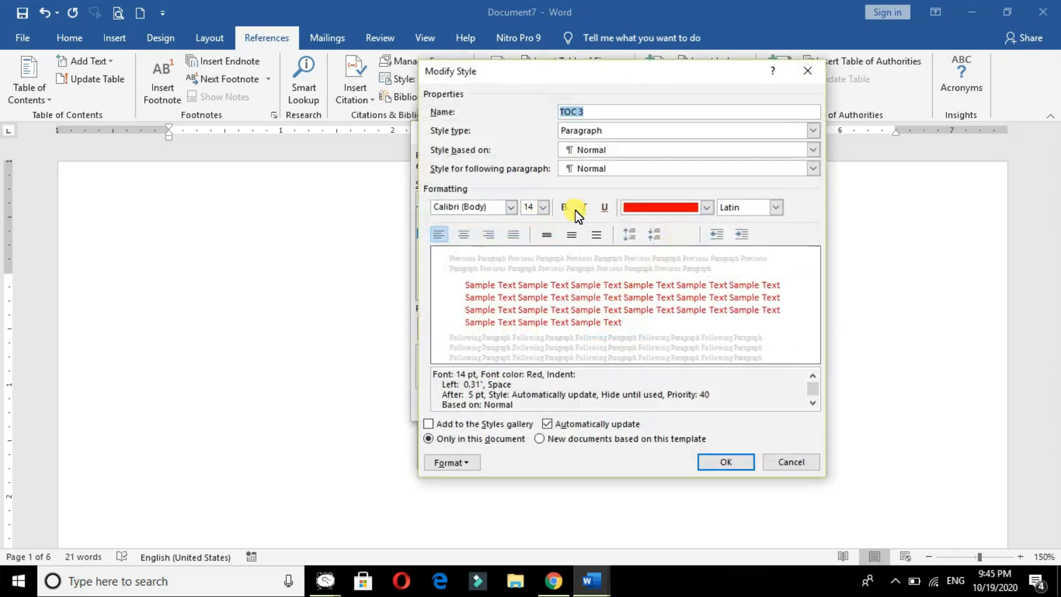
{"action": "left_click", "coordinate": [603, 208]}
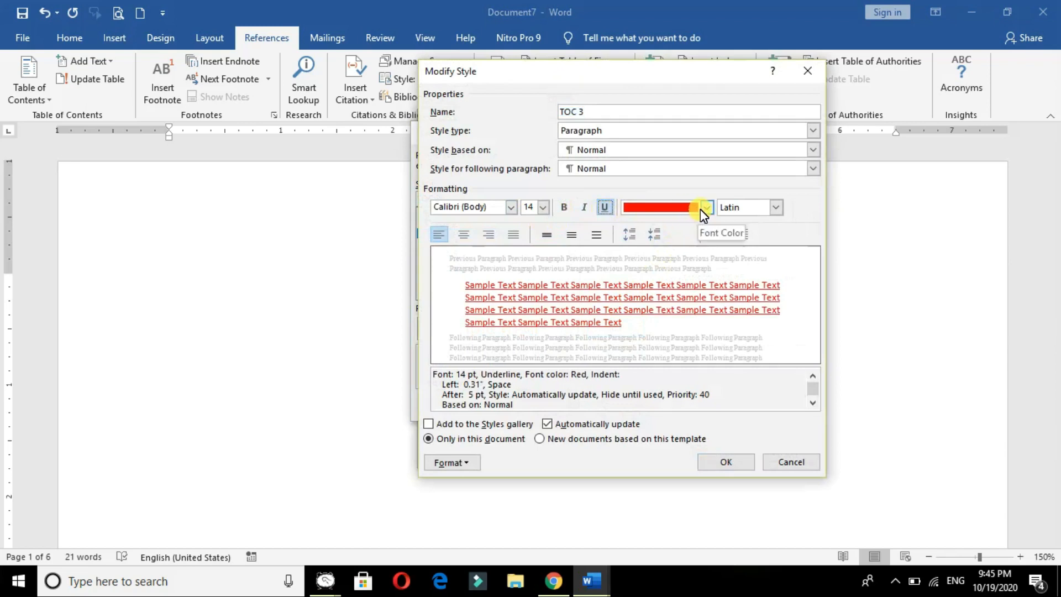
Change the TOC 3 style's font color to the standard Green
{"action": "left_click", "coordinate": [707, 209]}
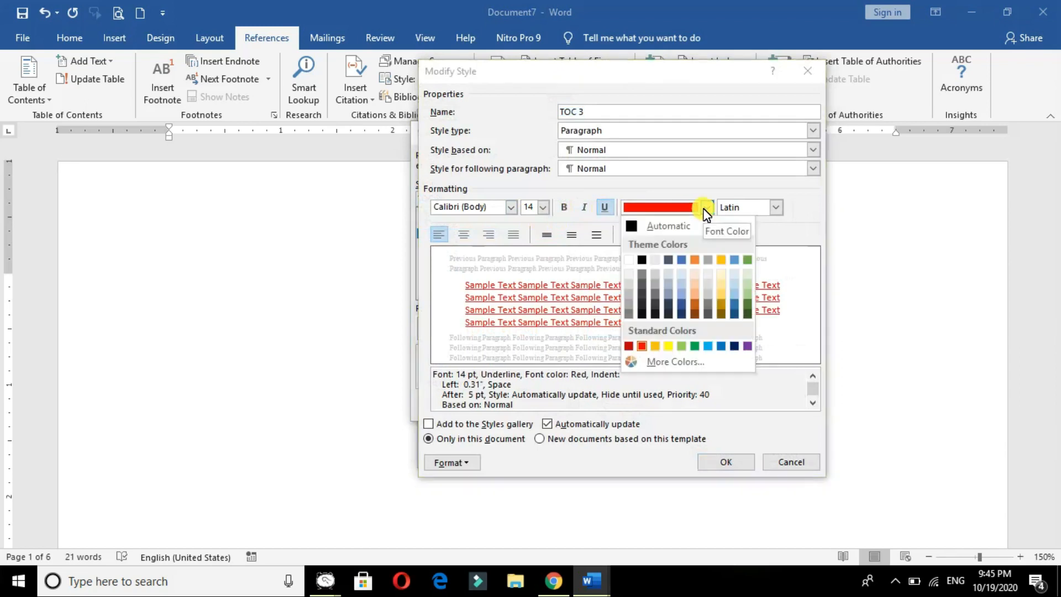
{"action": "left_click", "coordinate": [735, 313]}
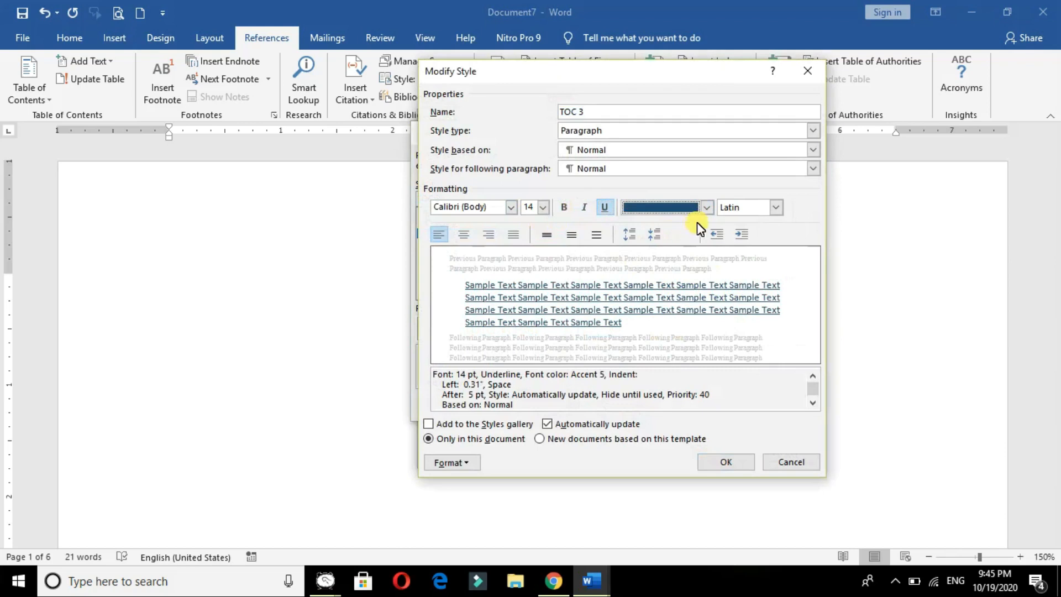
{"action": "left_click", "coordinate": [706, 208]}
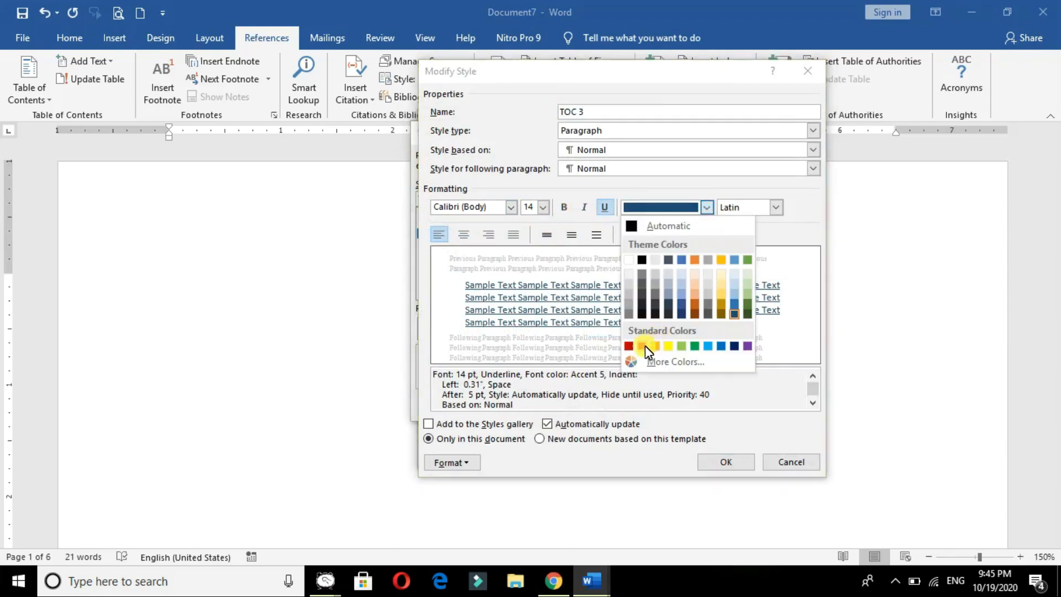
{"action": "left_click", "coordinate": [694, 345]}
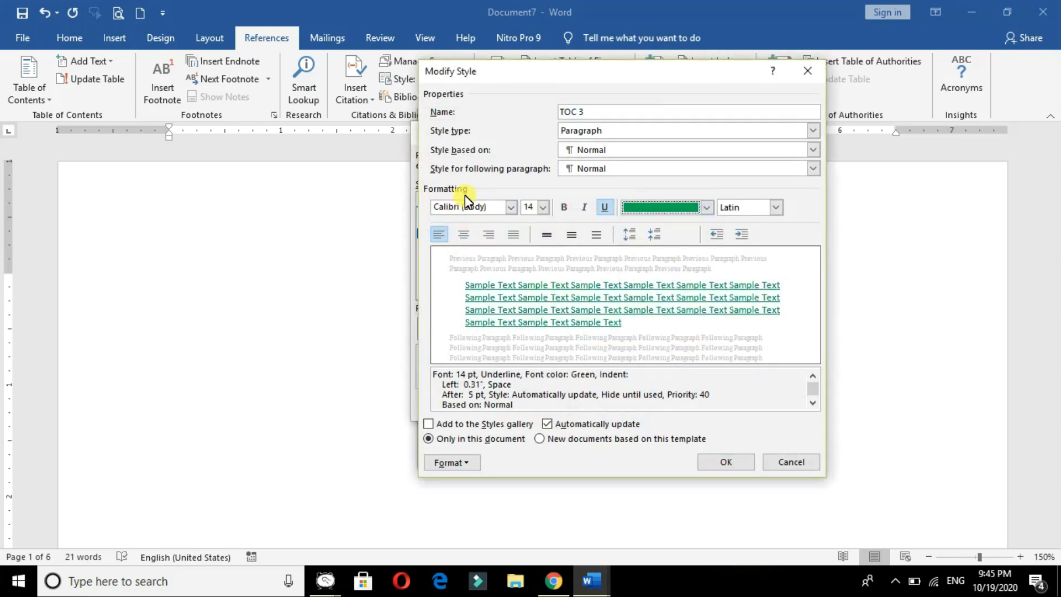
Accept the modified TOC styles and insert the custom table of contents on the first page
{"action": "left_click", "coordinate": [724, 462]}
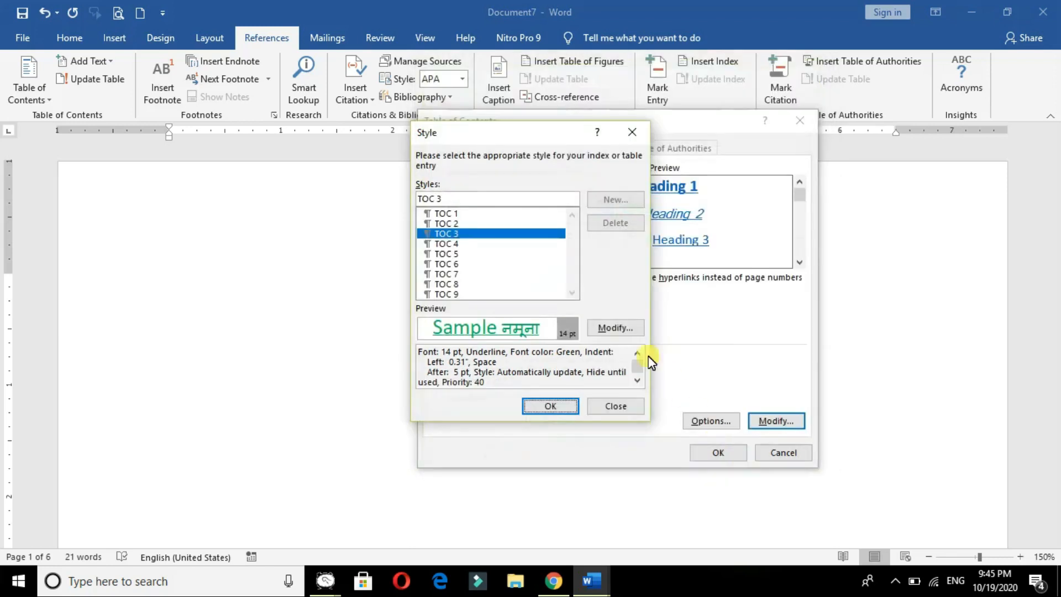
{"action": "left_click", "coordinate": [549, 407]}
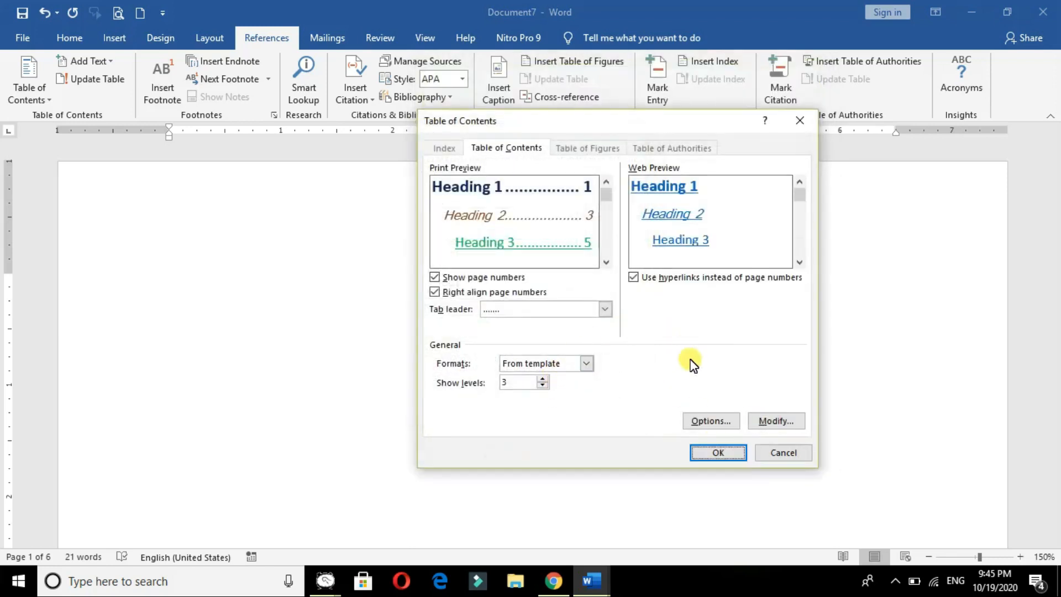
{"action": "left_click", "coordinate": [714, 452]}
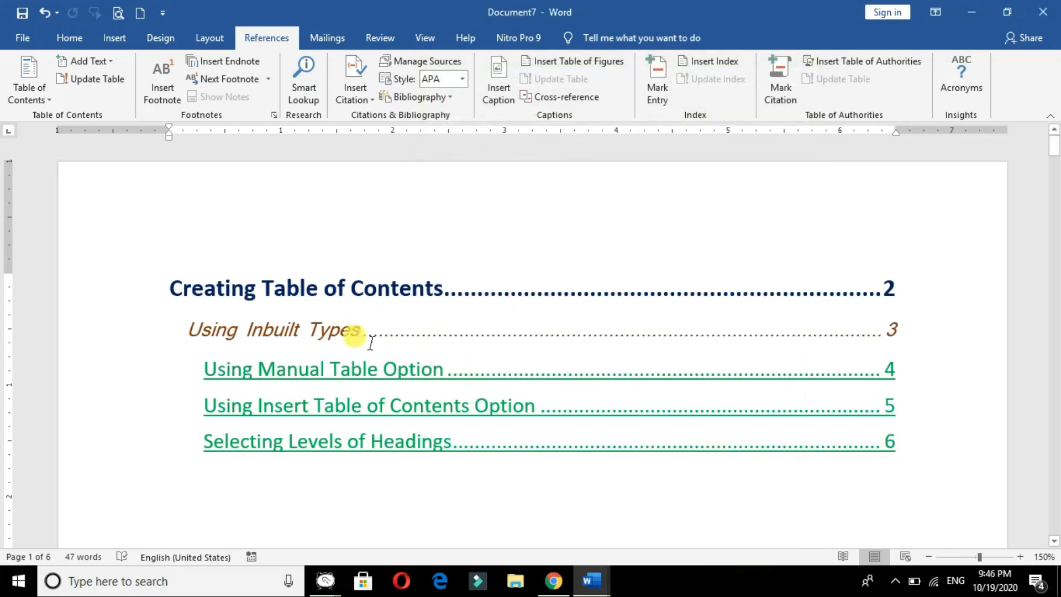
Examine the heading pages following the new table of contents and compare them with its entries
{"action": "scroll", "coordinate": [299, 319], "scroll_direction": "down", "scroll_amount": 10}
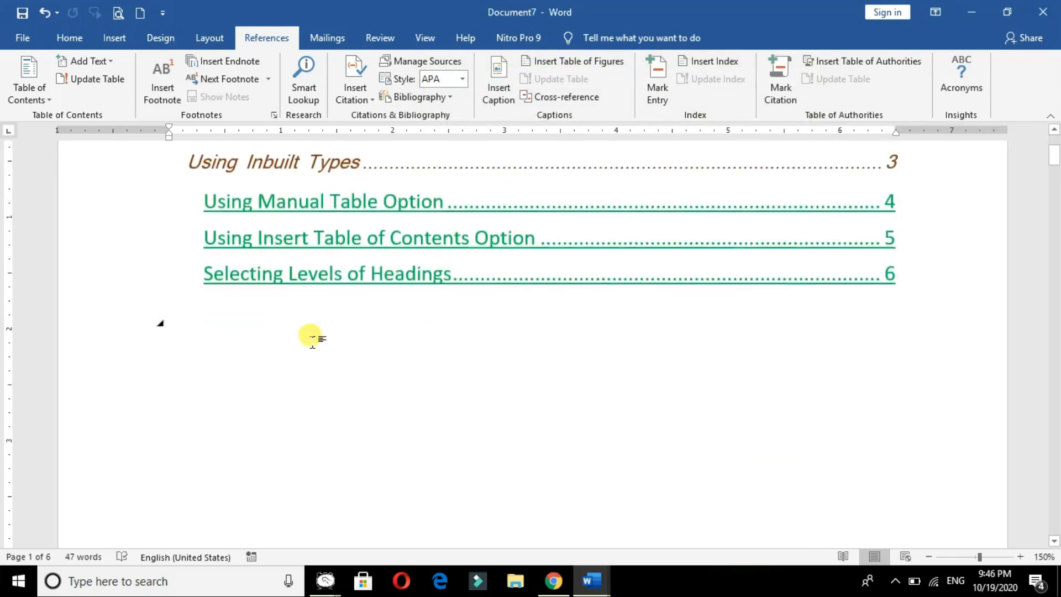
{"action": "scroll", "coordinate": [305, 395], "scroll_direction": "down", "scroll_amount": 6}
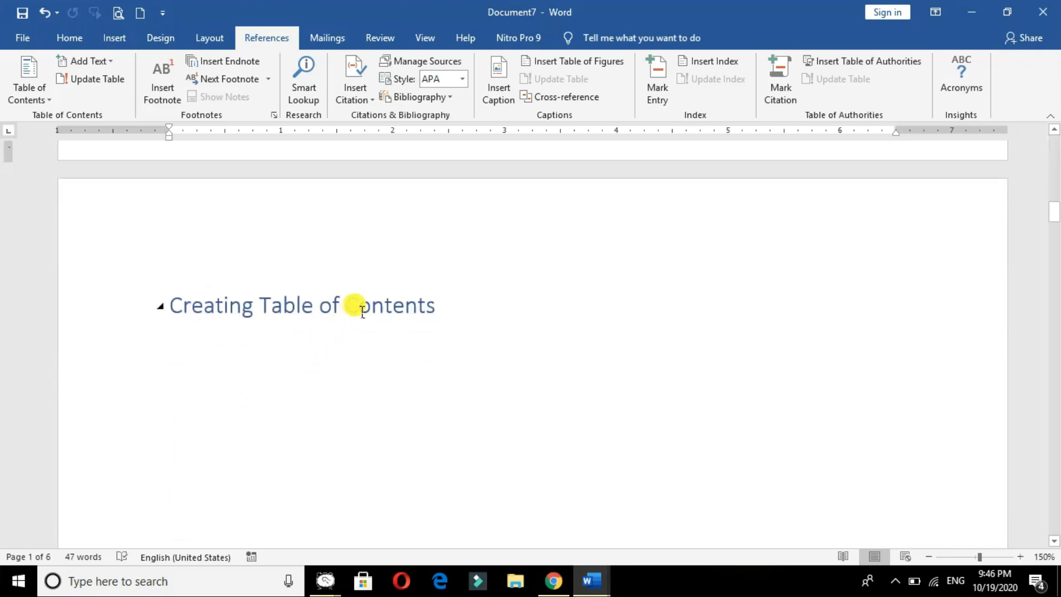
{"action": "left_click", "coordinate": [362, 310]}
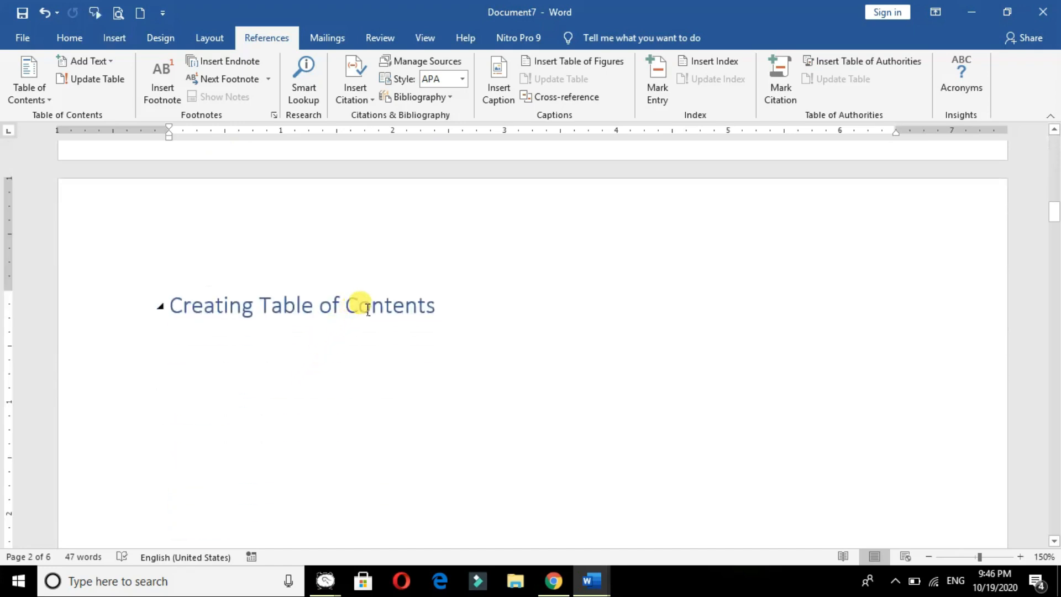
{"action": "scroll", "coordinate": [350, 303], "scroll_direction": "up", "scroll_amount": 4}
{"action": "scroll", "coordinate": [359, 334], "scroll_direction": "down", "scroll_amount": 9}
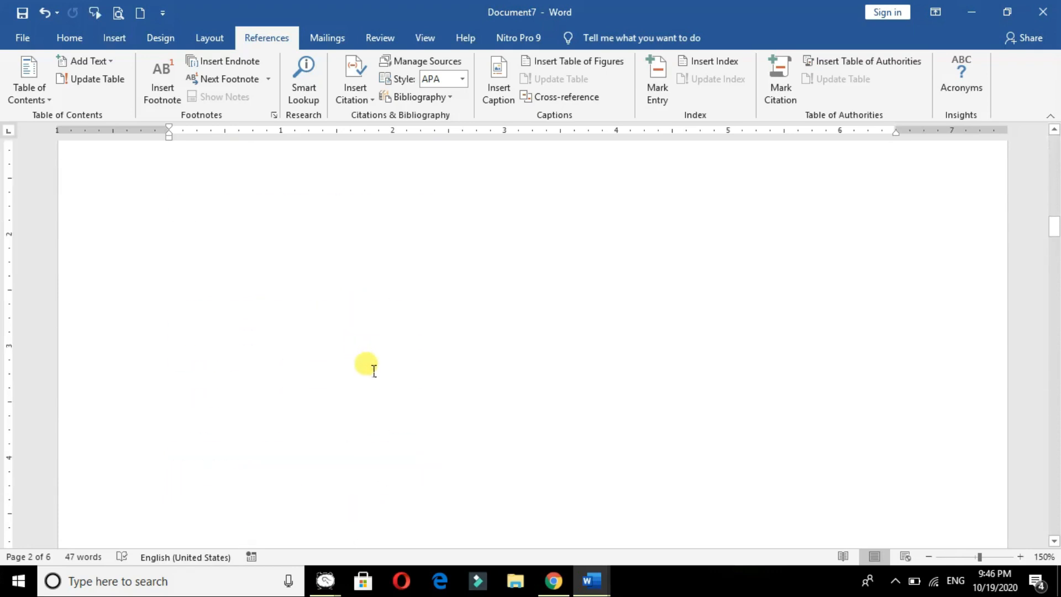
{"action": "scroll", "coordinate": [362, 376], "scroll_direction": "down", "scroll_amount": 10}
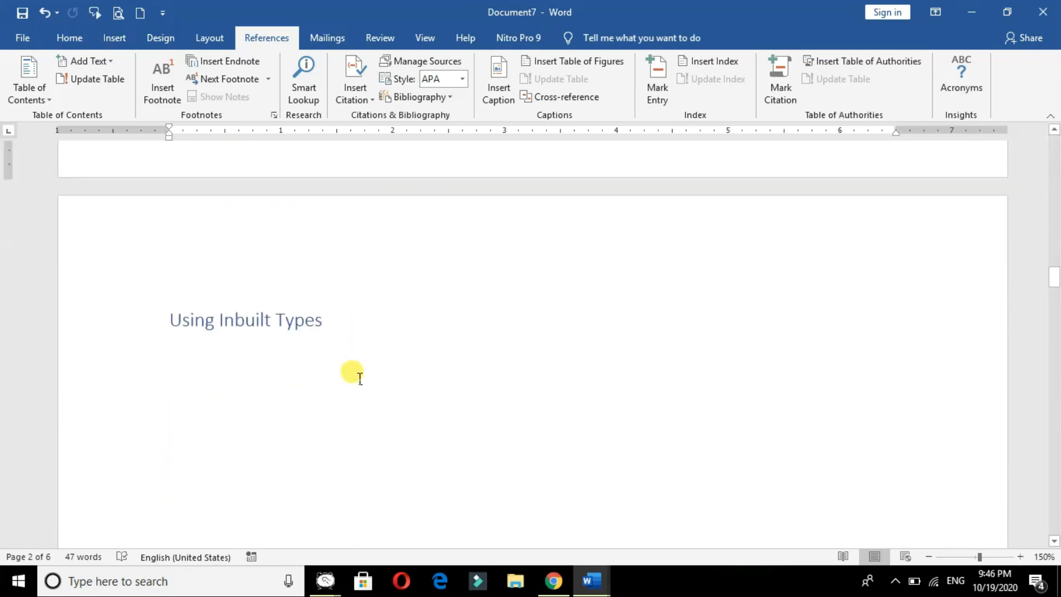
{"action": "scroll", "coordinate": [359, 379], "scroll_direction": "down", "scroll_amount": 10}
{"action": "scroll", "coordinate": [348, 390], "scroll_direction": "up", "scroll_amount": 15}
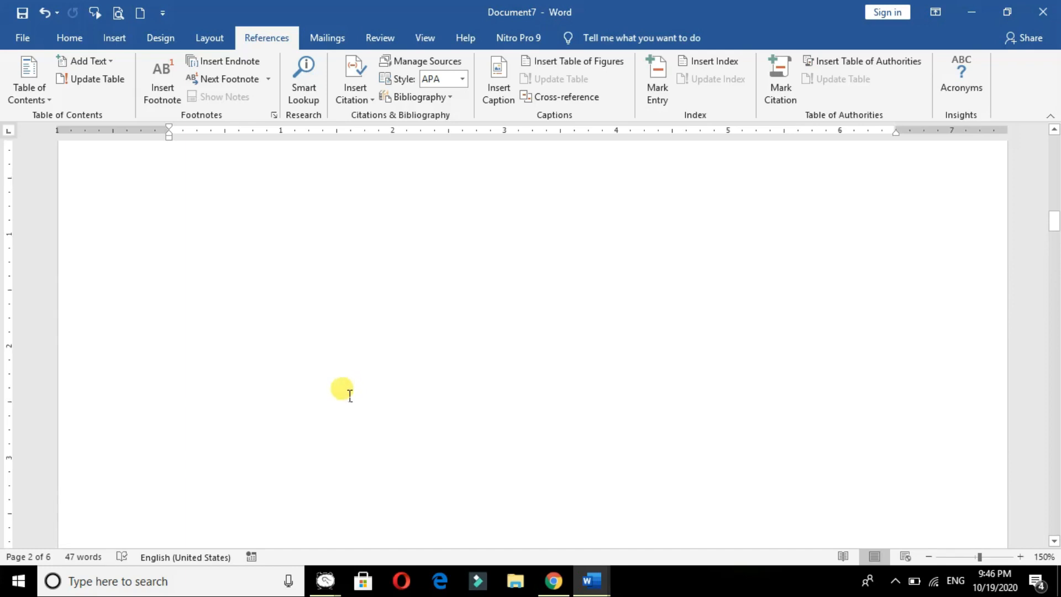
{"action": "scroll", "coordinate": [341, 398], "scroll_direction": "up", "scroll_amount": 10}
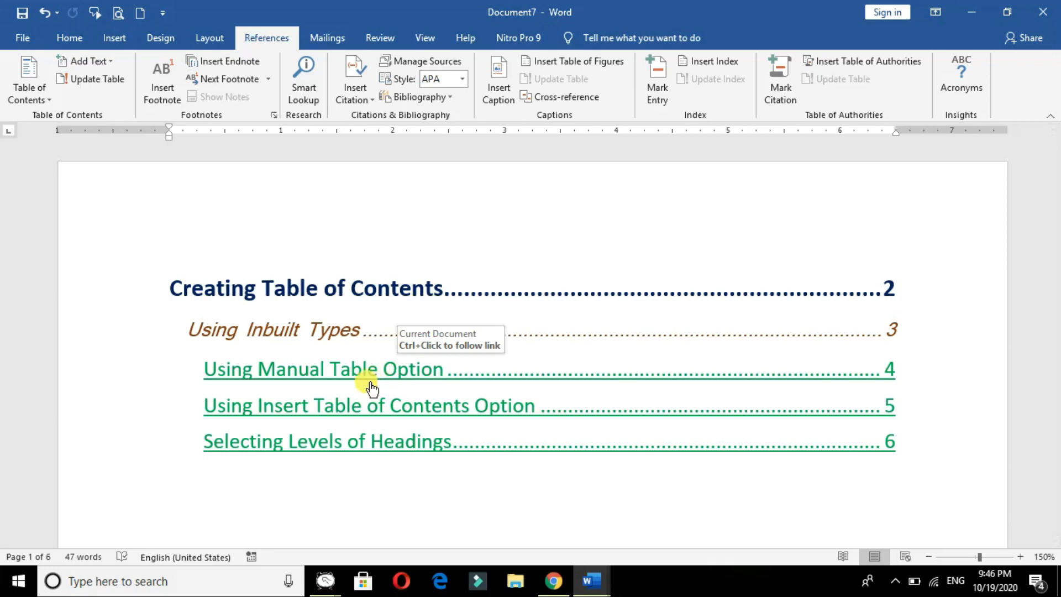
Start saving the document containing the custom table of contents
{"action": "key", "text": "ctrl+s"}
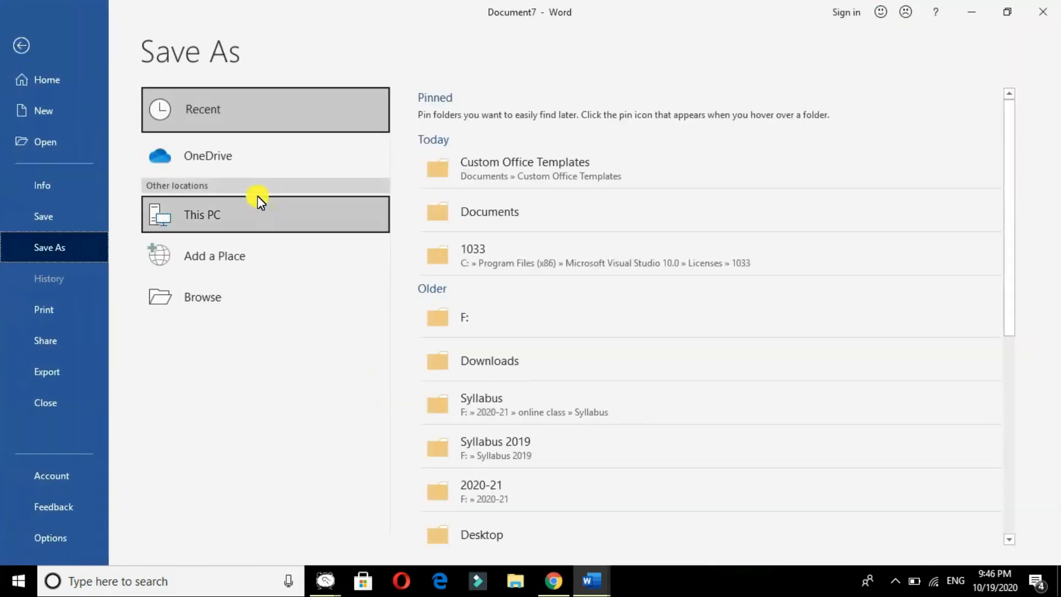